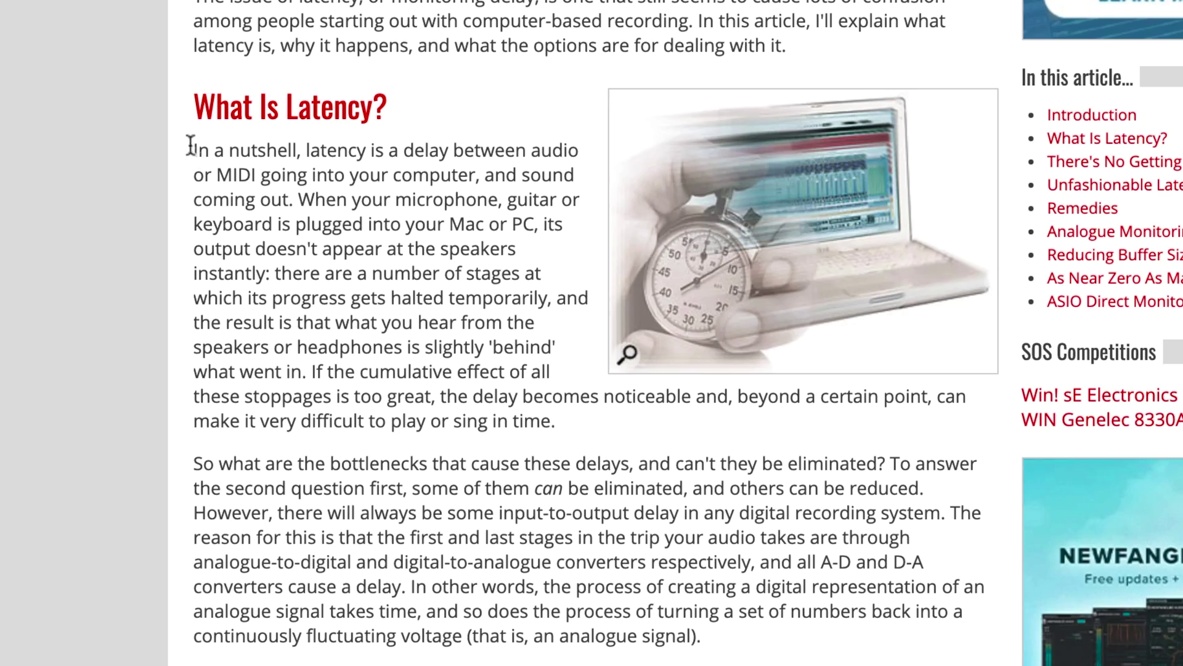
# - Highlight the article paragraph's opening sentences and the sentence beginning with 'However'
pyautogui.moveTo(191, 147); pyautogui.dragTo(305, 202)
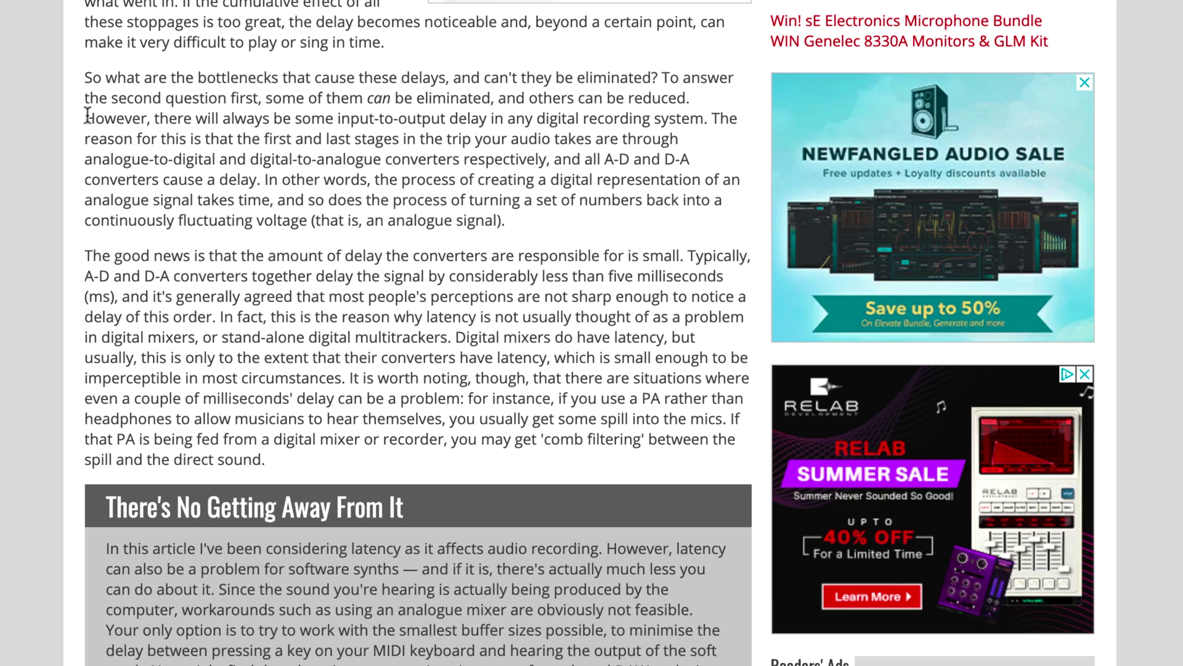
pyautogui.moveTo(84, 117); pyautogui.dragTo(644, 228)
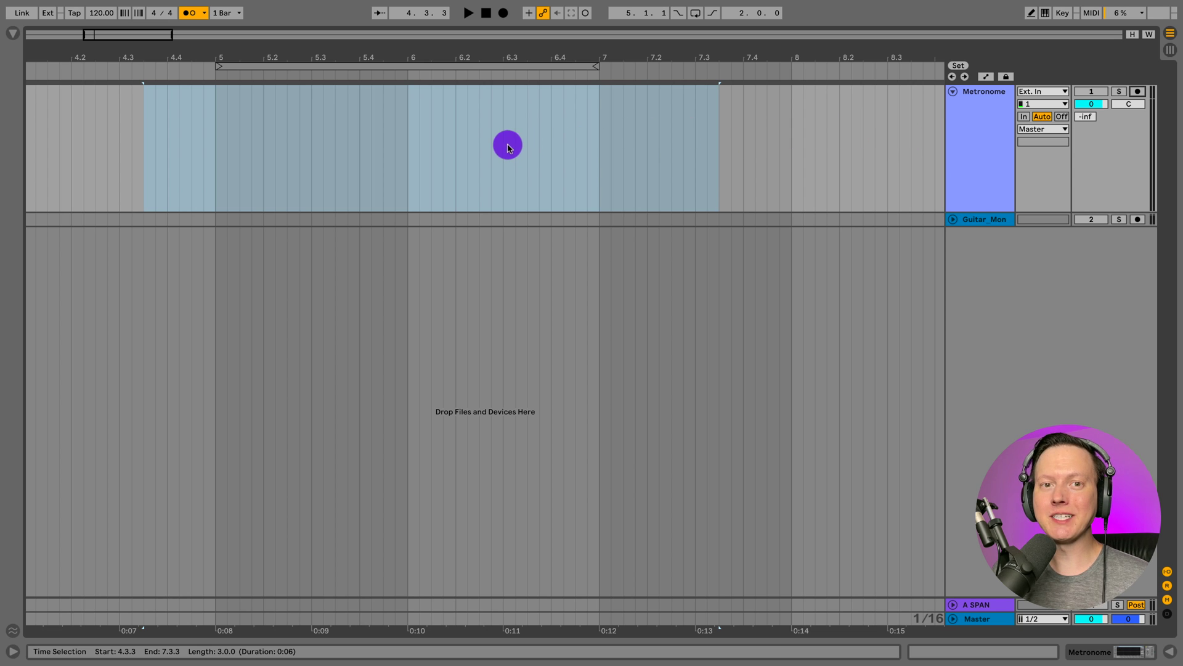
# - Keep the audio buffer at 2048 samples and place the recording start point at bar 5
pyautogui.press('super+comma')
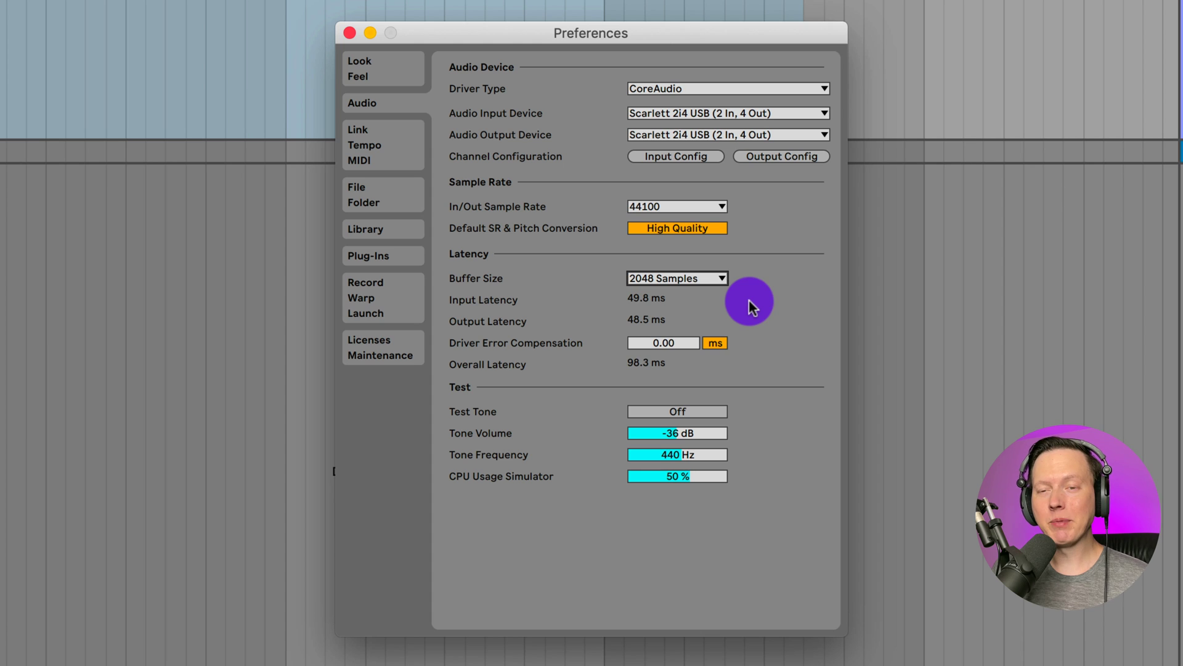
pyautogui.click(717, 278)
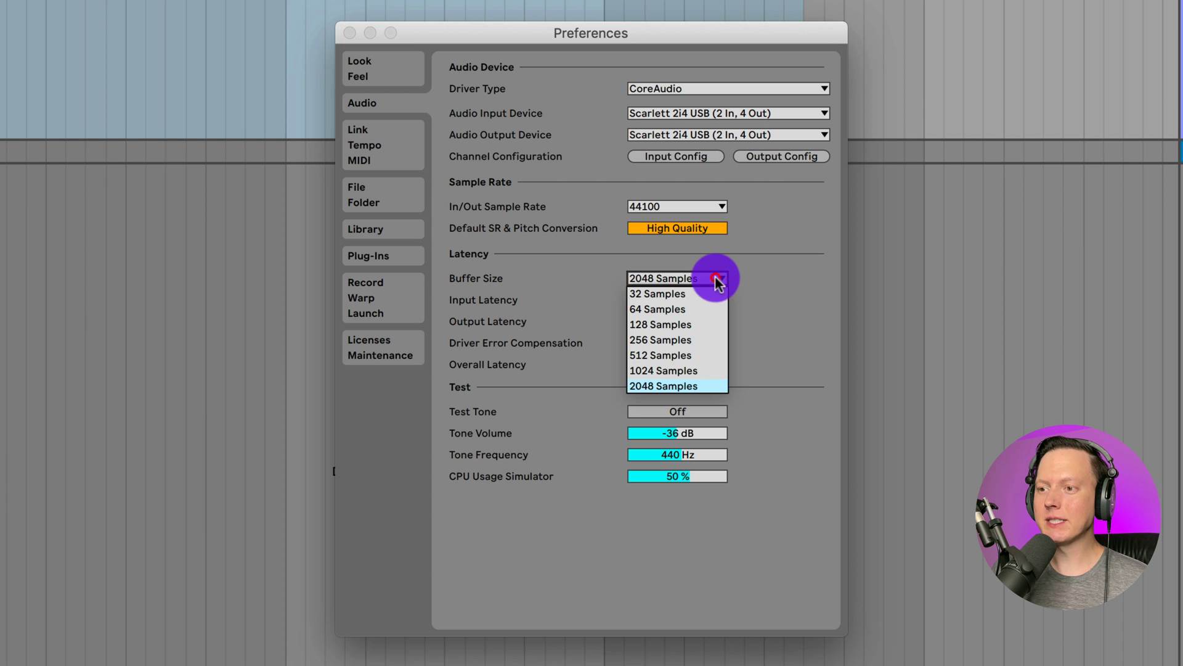
pyautogui.click(700, 387)
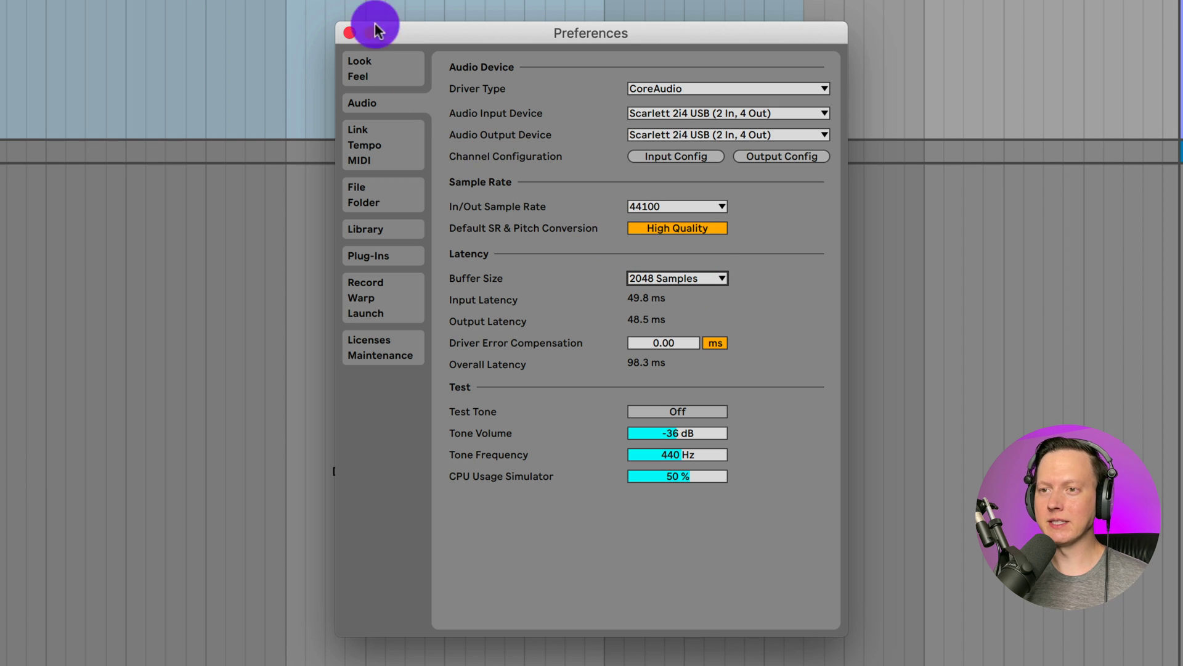
pyautogui.click(349, 33)
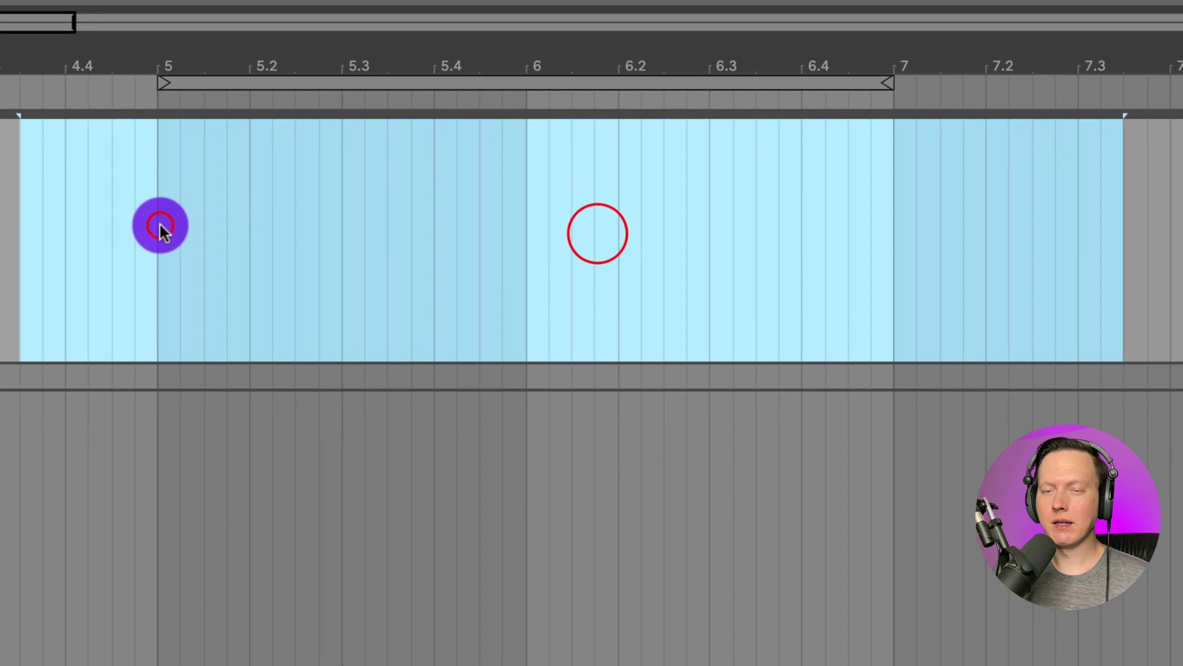
pyautogui.click(157, 229)
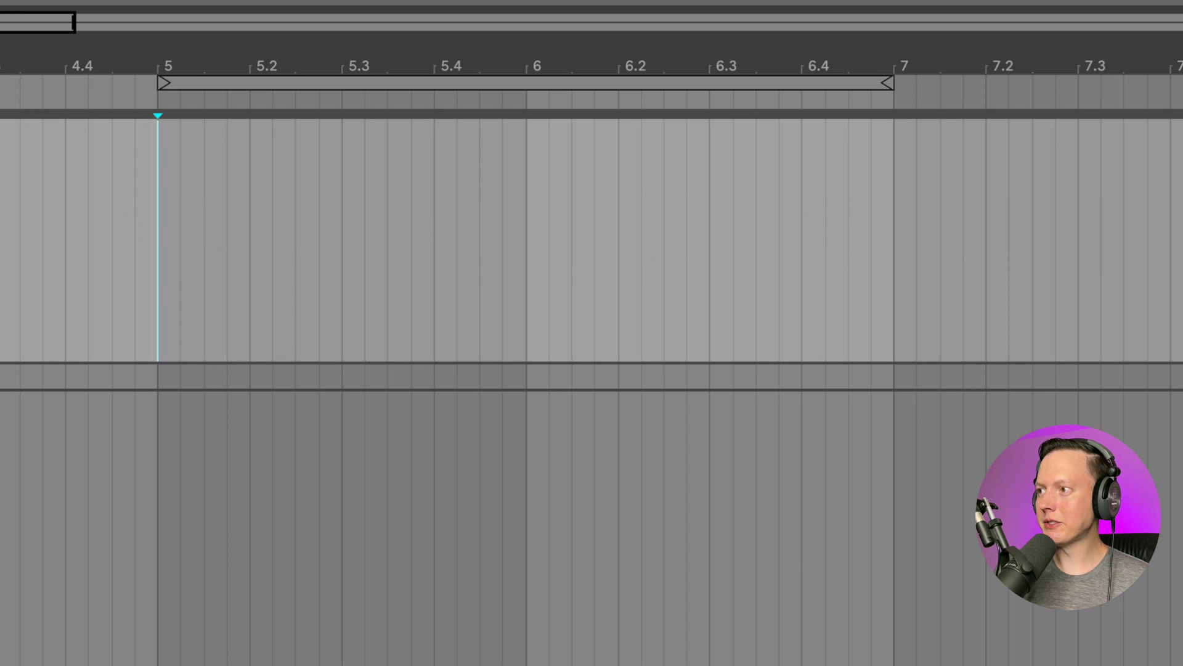
# - Record a 2-bar metronome take from bar 5, then zoom into the recorded clip
pyautogui.click(708, 5)
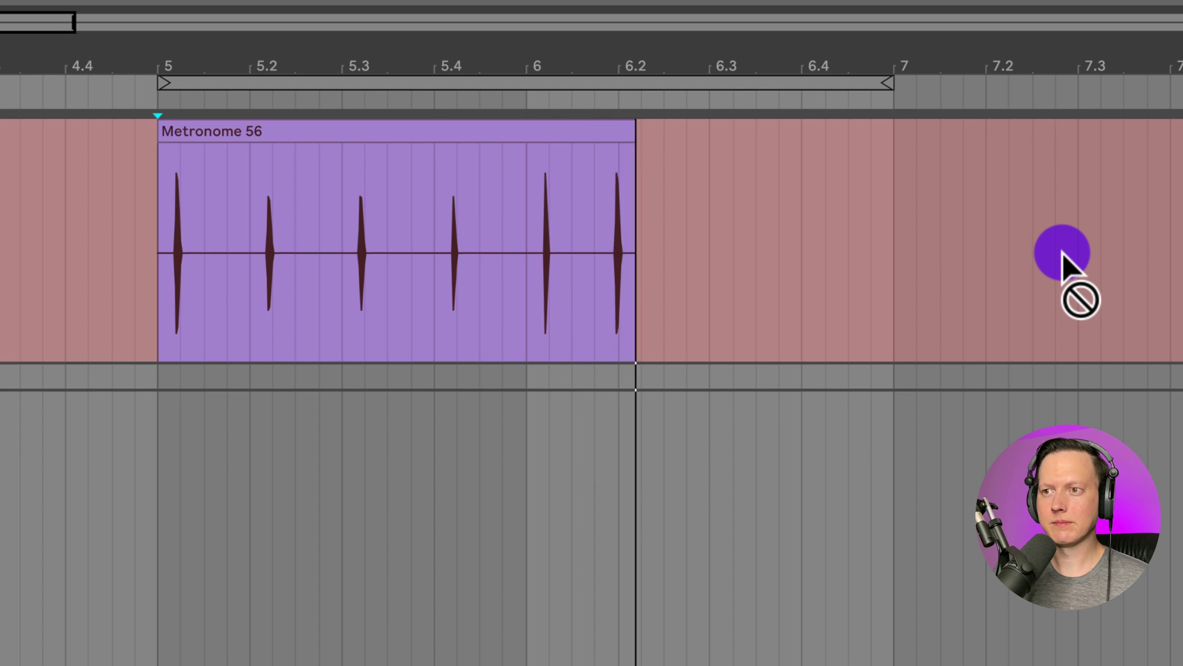
pyautogui.press('space')
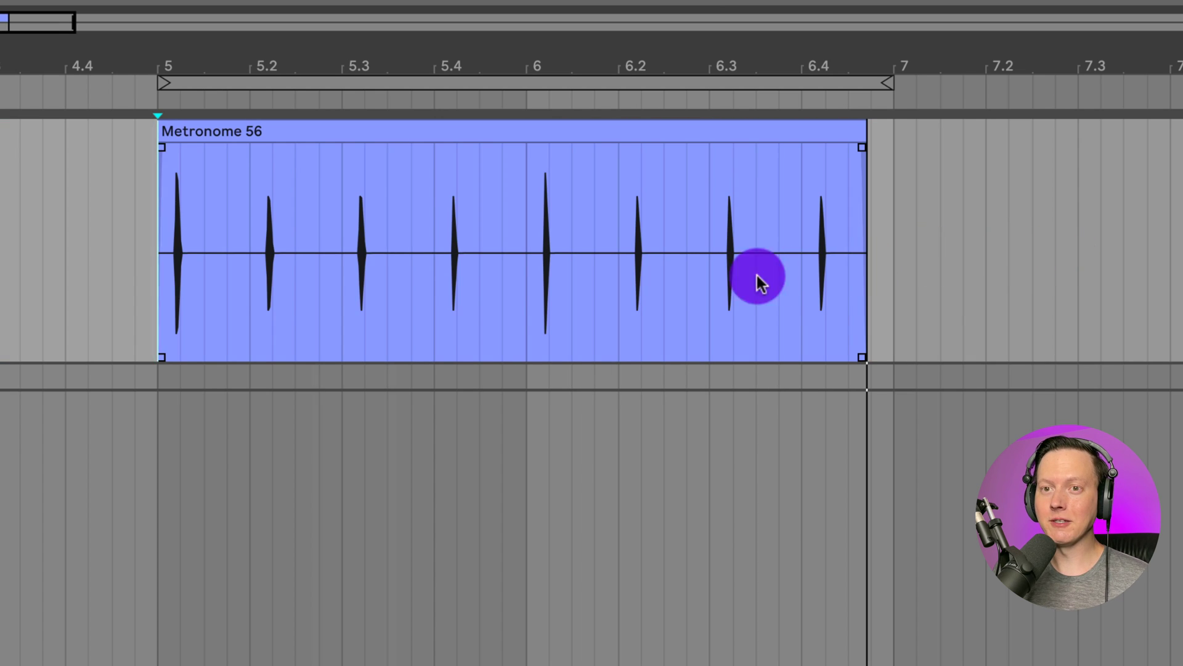
pyautogui.moveTo(237, 54); pyautogui.dragTo(295, 174)
pyautogui.moveTo(708, 65); pyautogui.dragTo(593, 70)
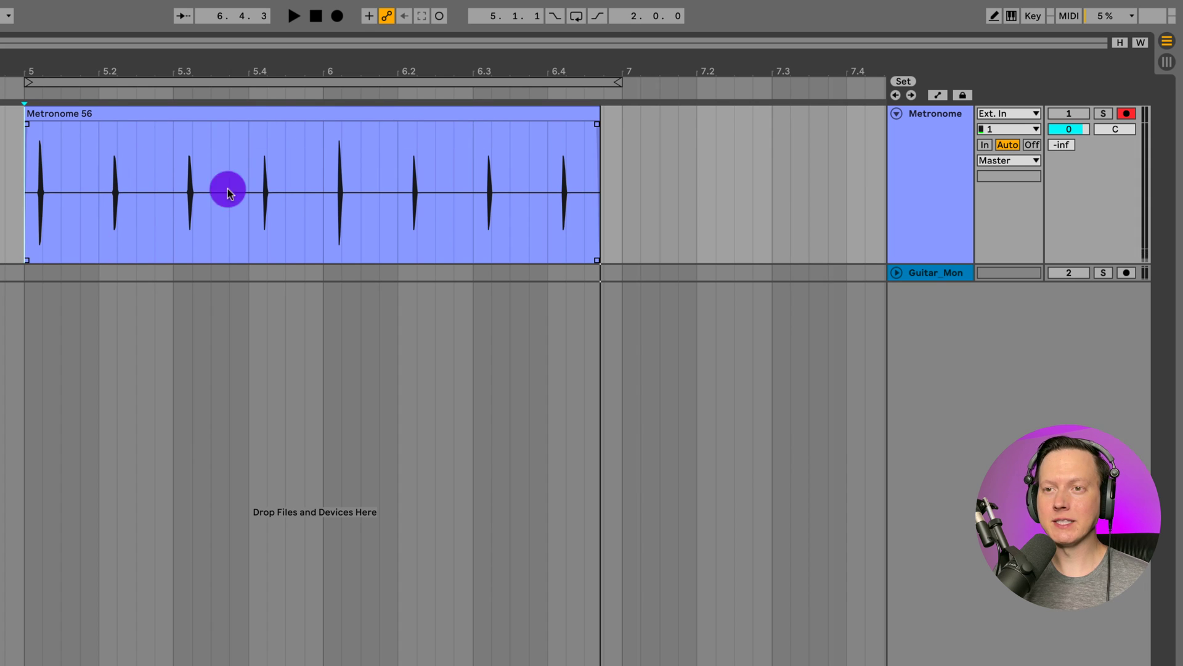
pyautogui.click(1007, 147)
pyautogui.click(985, 144)
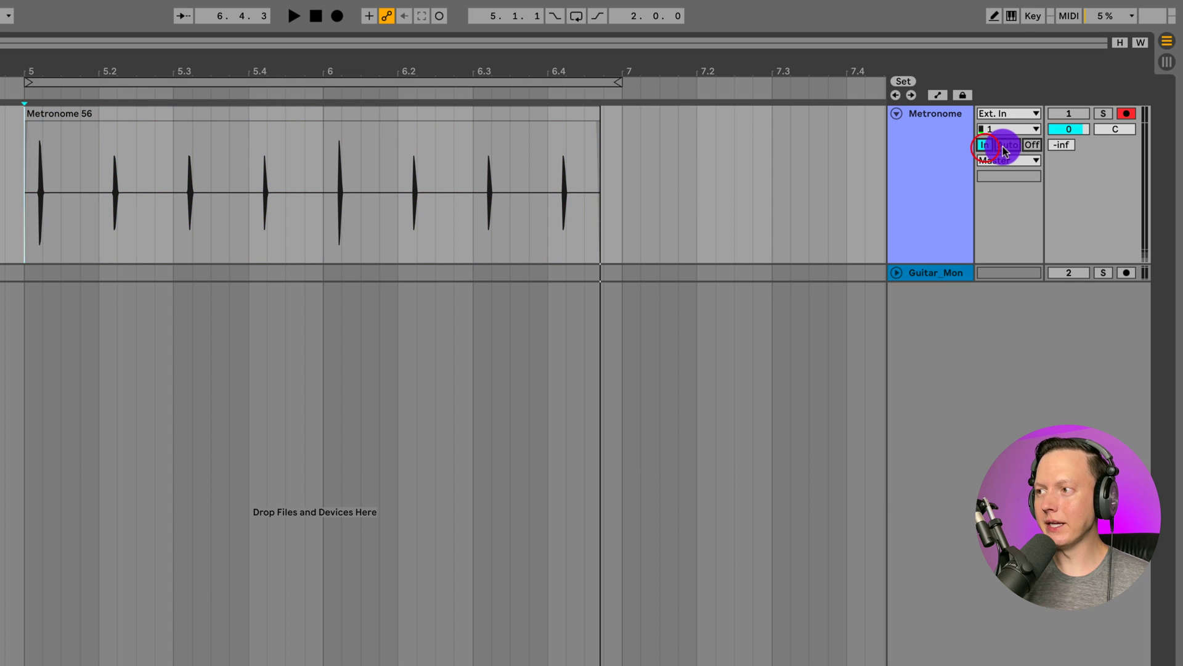
pyautogui.click(1006, 146)
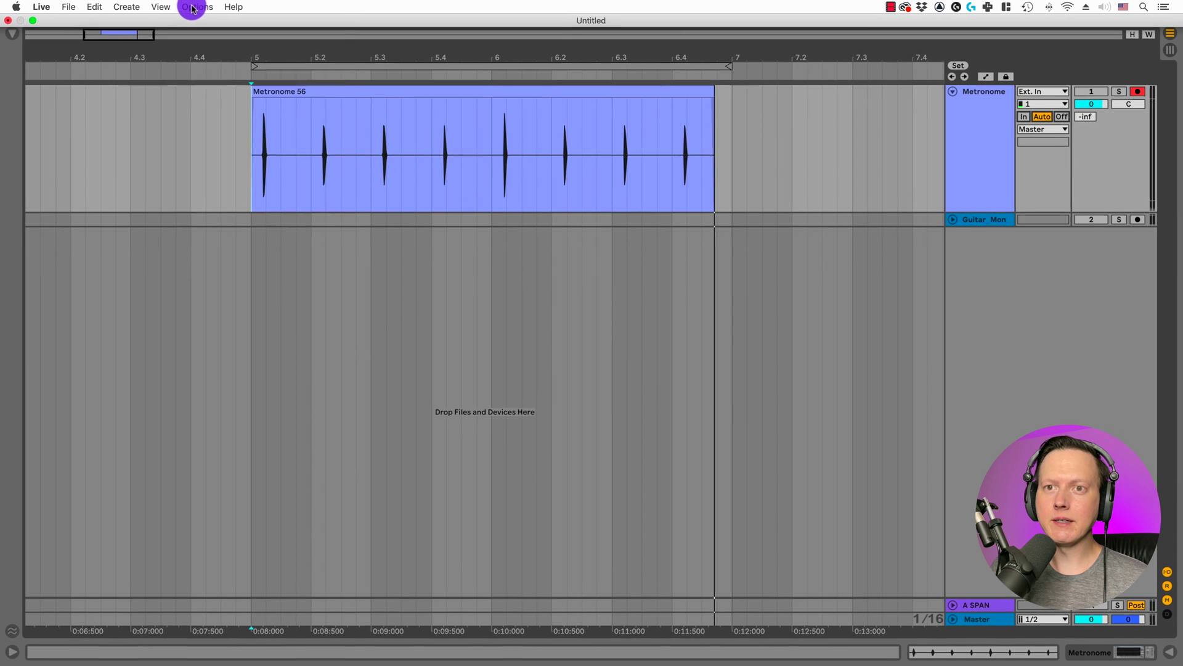
# - Turn off Delay Compensation and record a Metronome 57 take from bar 5
pyautogui.click(198, 7)
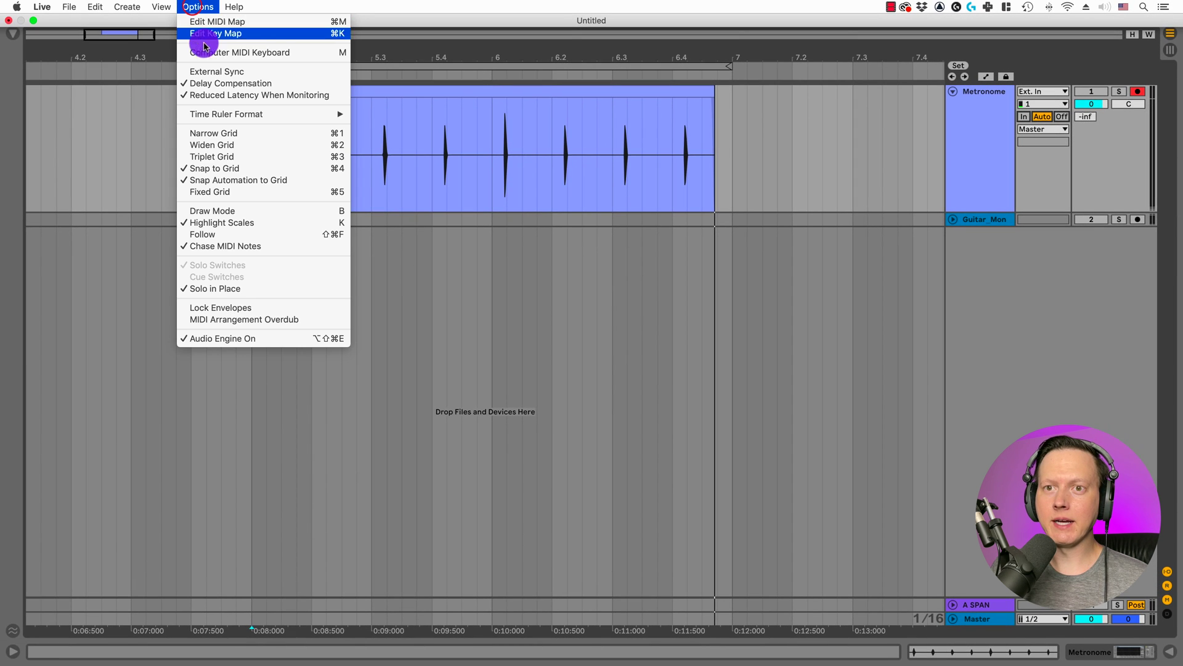
pyautogui.click(227, 83)
pyautogui.click(260, 200)
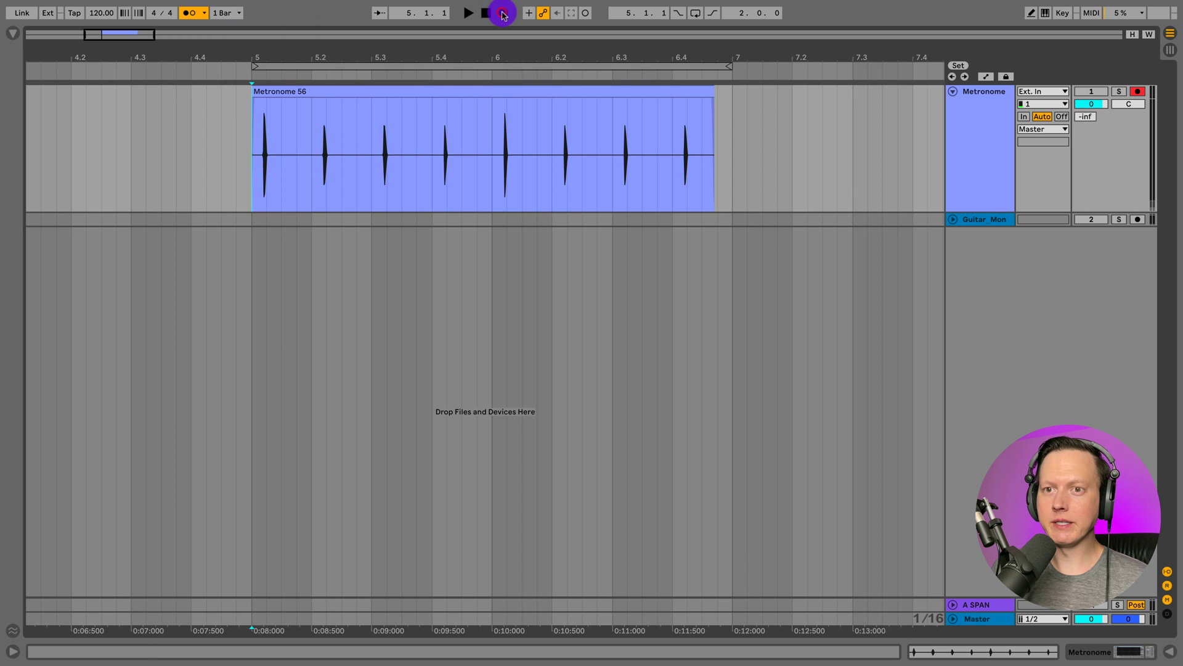
pyautogui.click(503, 12)
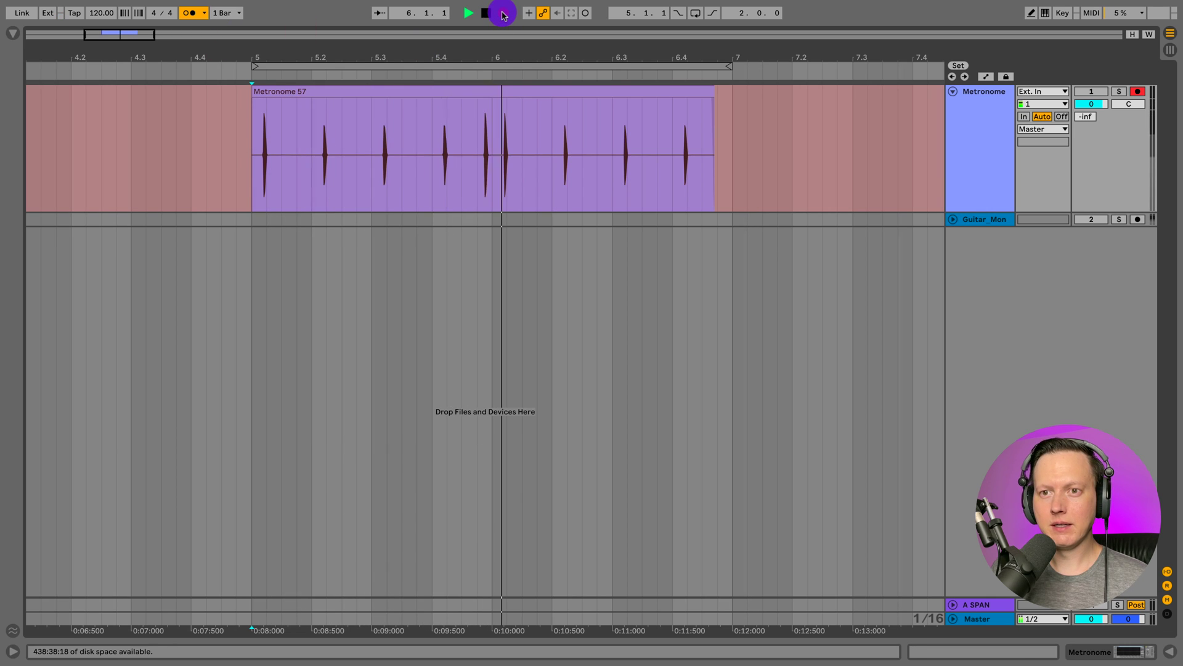
pyautogui.press('space')
# - Re-enable Delay Compensation and review the latency options
pyautogui.moveTo(315, 4)
pyautogui.click(198, 6)
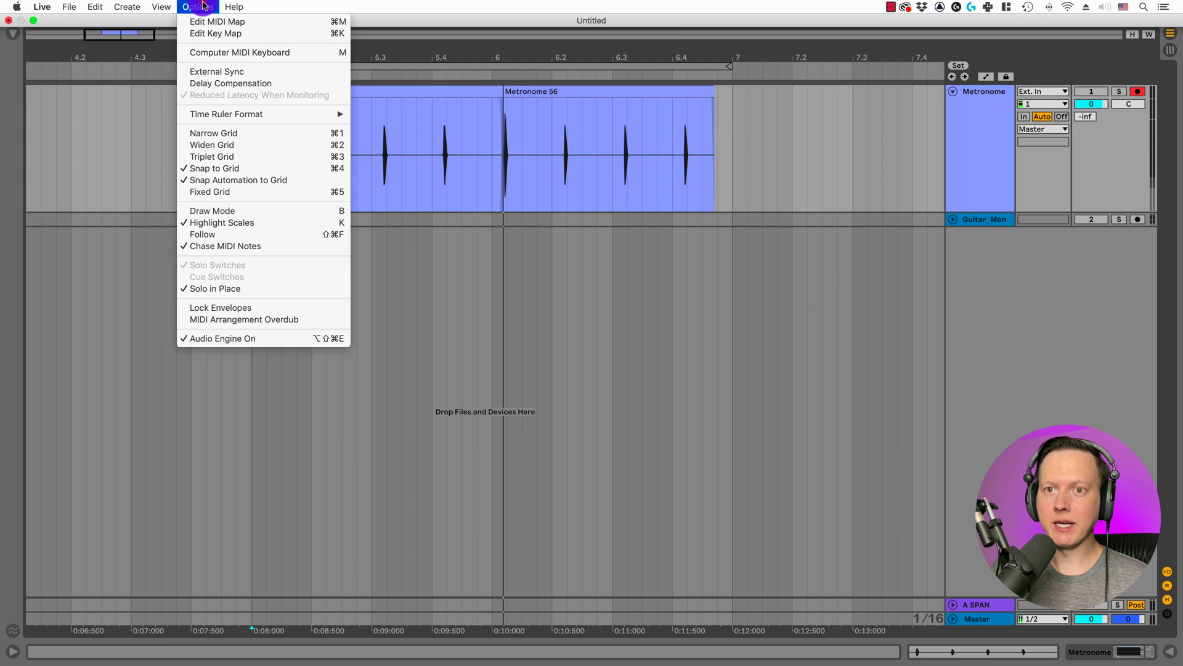
pyautogui.click(230, 76)
pyautogui.click(197, 7)
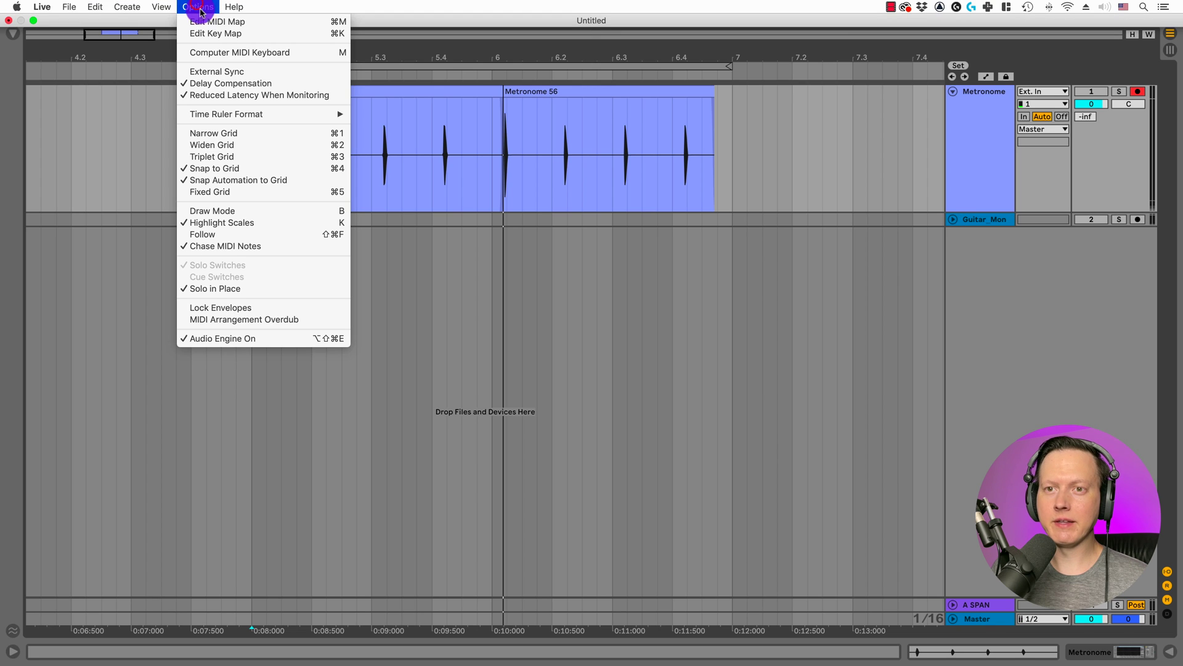
pyautogui.click(431, 105)
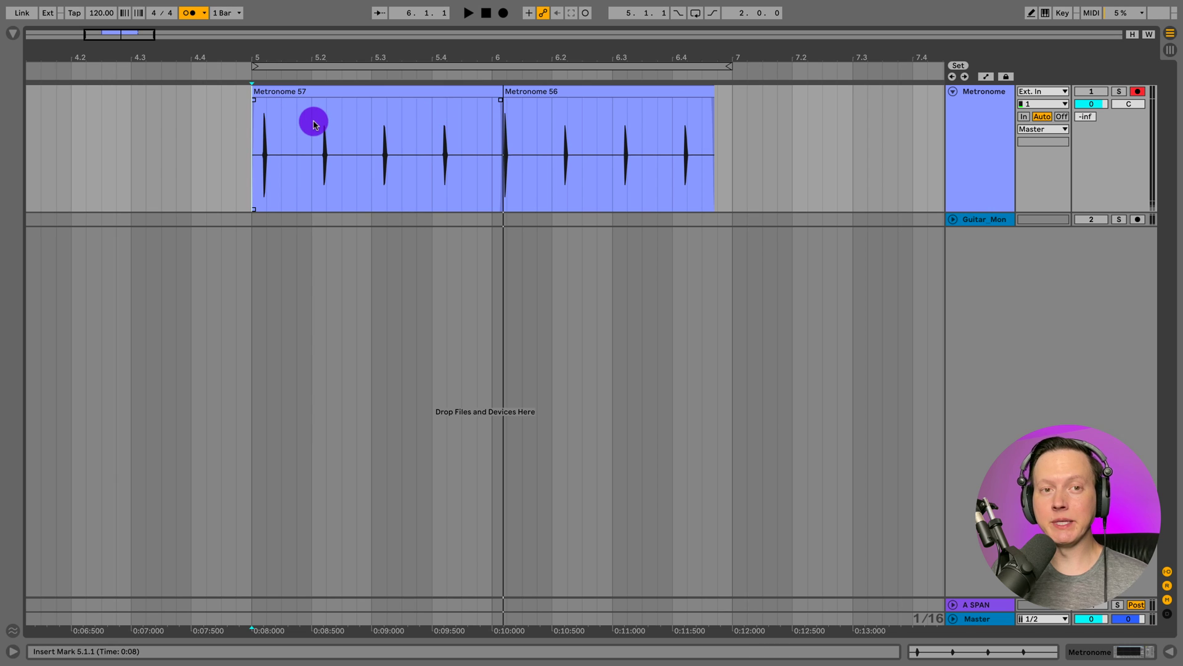
pyautogui.click(97, 6)
# - Lower the audio buffer size to 32 samples in Preferences
pyautogui.click(45, 6)
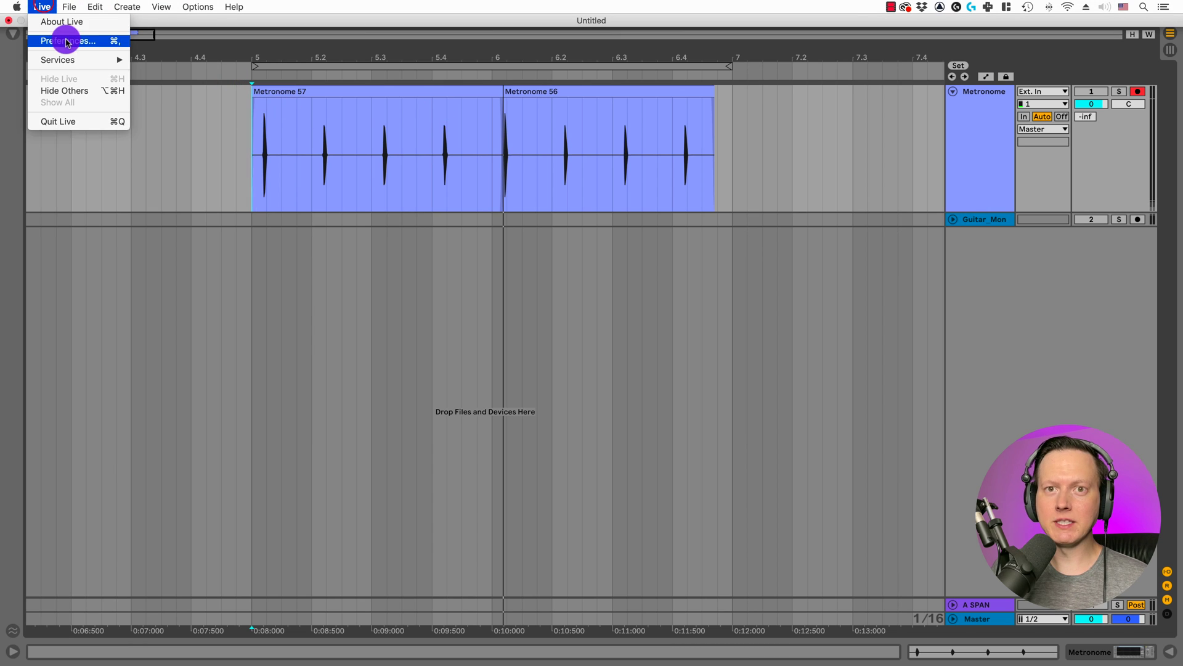
pyautogui.click(63, 38)
pyautogui.click(647, 295)
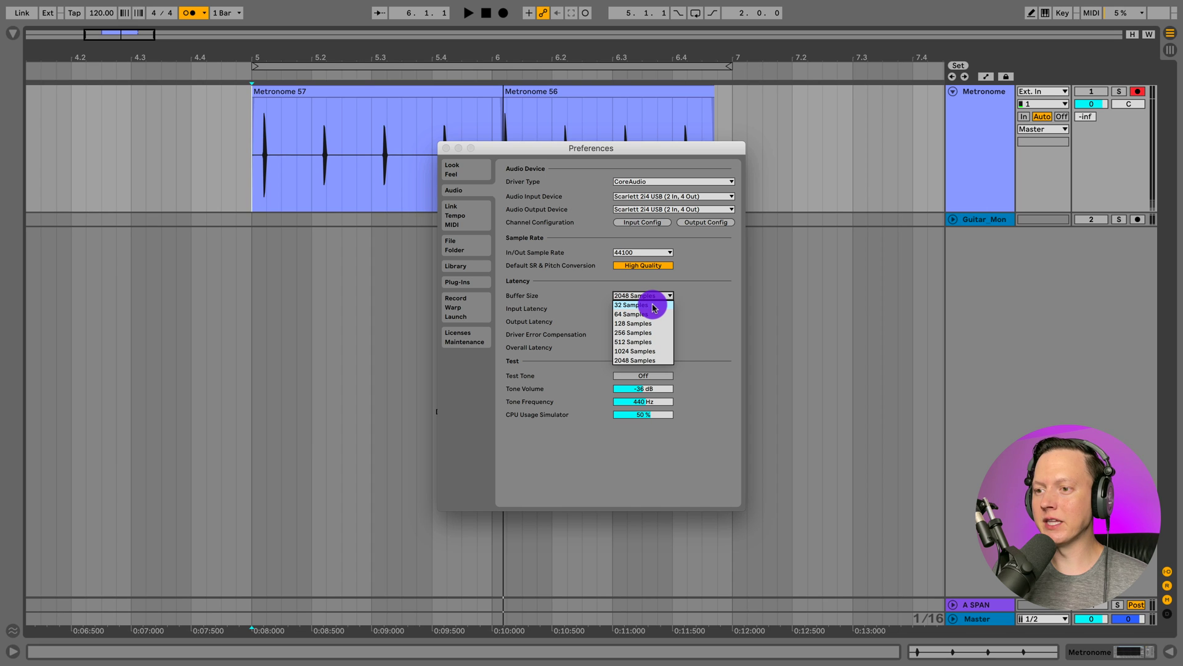
pyautogui.click(655, 306)
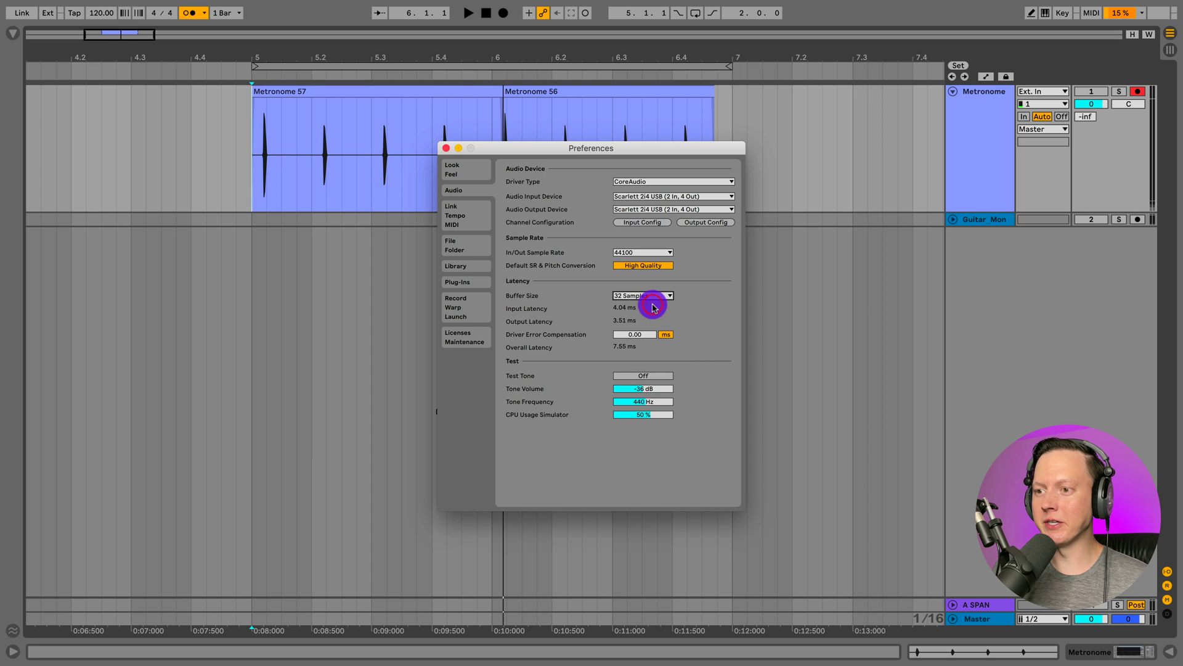
pyautogui.click(446, 147)
# - Record a Metronome 58 take from bar 5 and zoom around bar 6 to inspect it
pyautogui.click(255, 162)
pyautogui.click(503, 12)
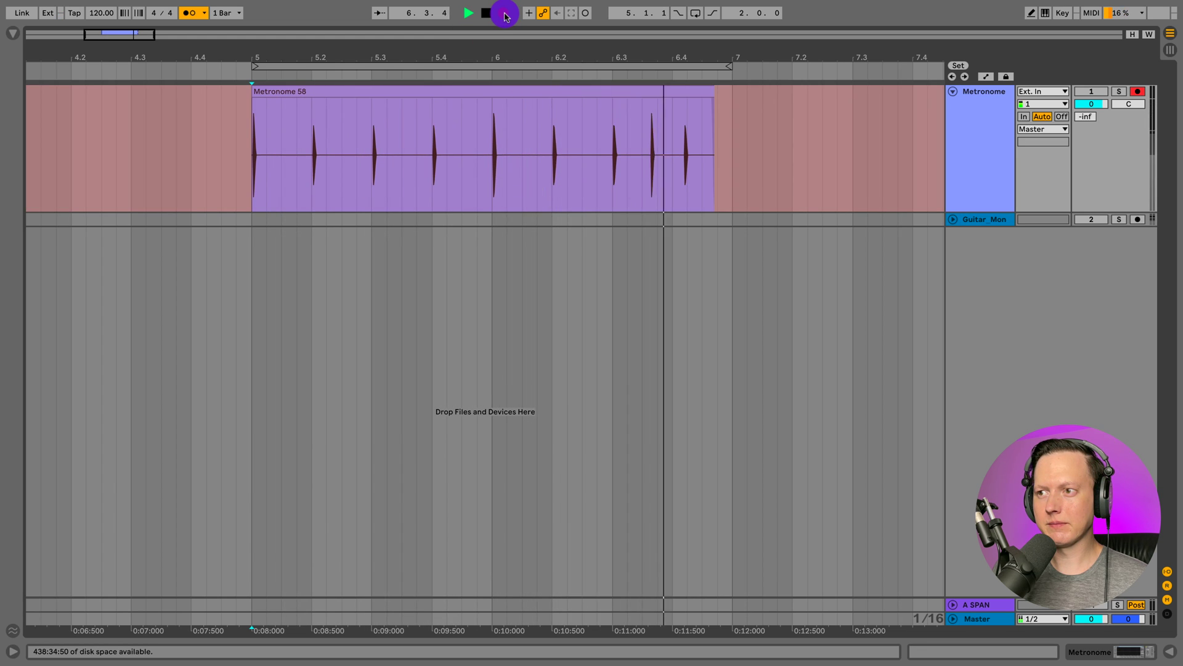
pyautogui.press('space')
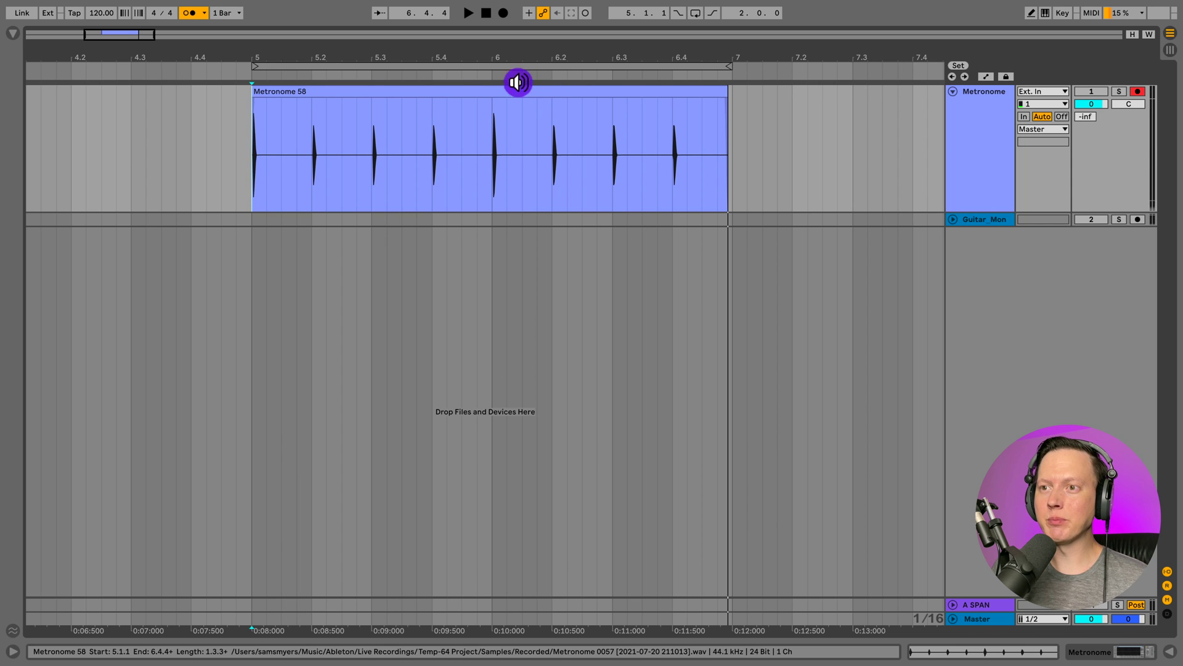
pyautogui.moveTo(491, 56); pyautogui.dragTo(475, 111)
pyautogui.moveTo(489, 56); pyautogui.dragTo(491, 57)
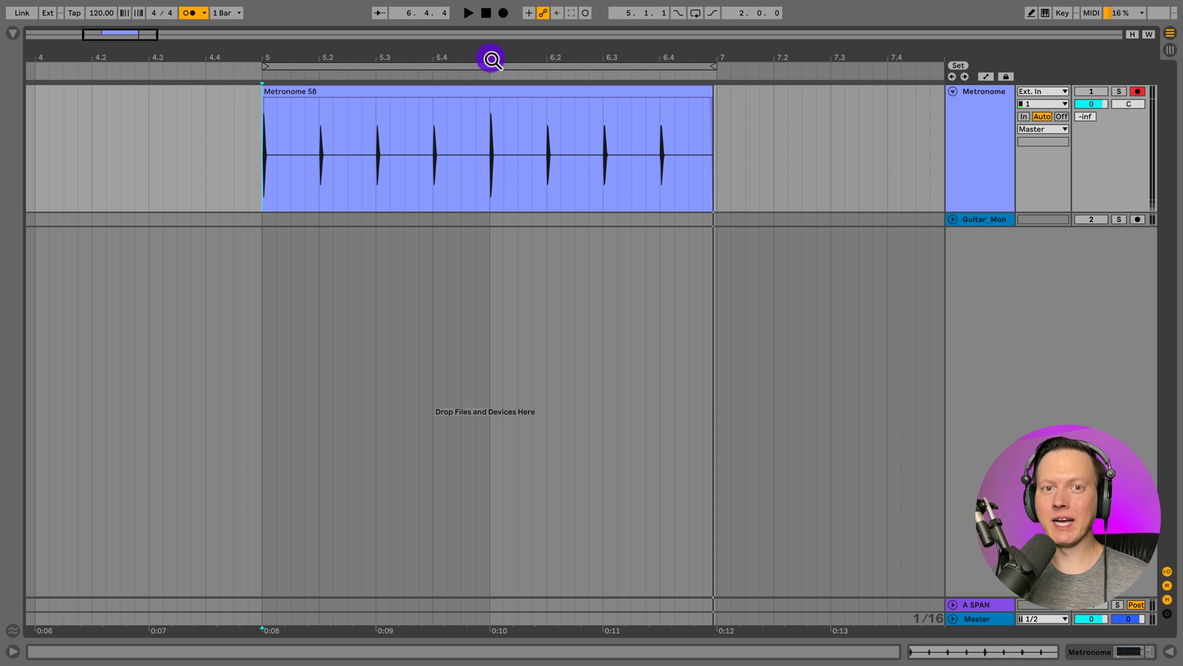
# - Duplicate the Metronome track with its clip, set its monitoring Off, and arm it
pyautogui.rightClick(981, 133)
pyautogui.click(1006, 160)
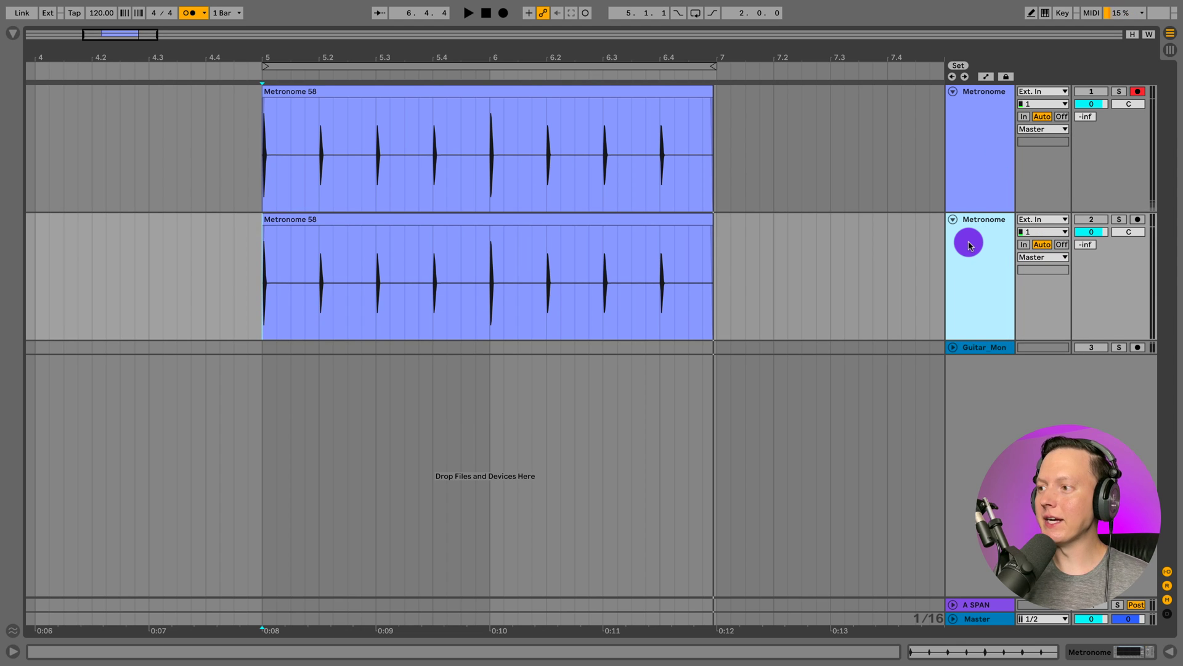
pyautogui.click(1062, 245)
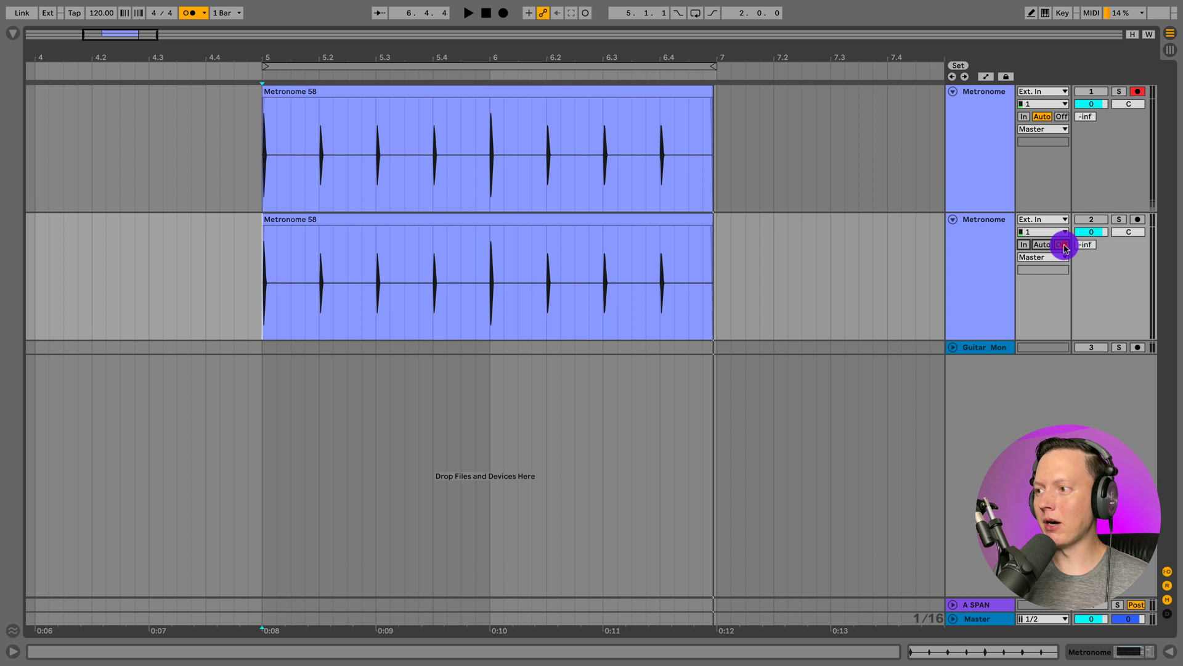
pyautogui.click(1138, 220)
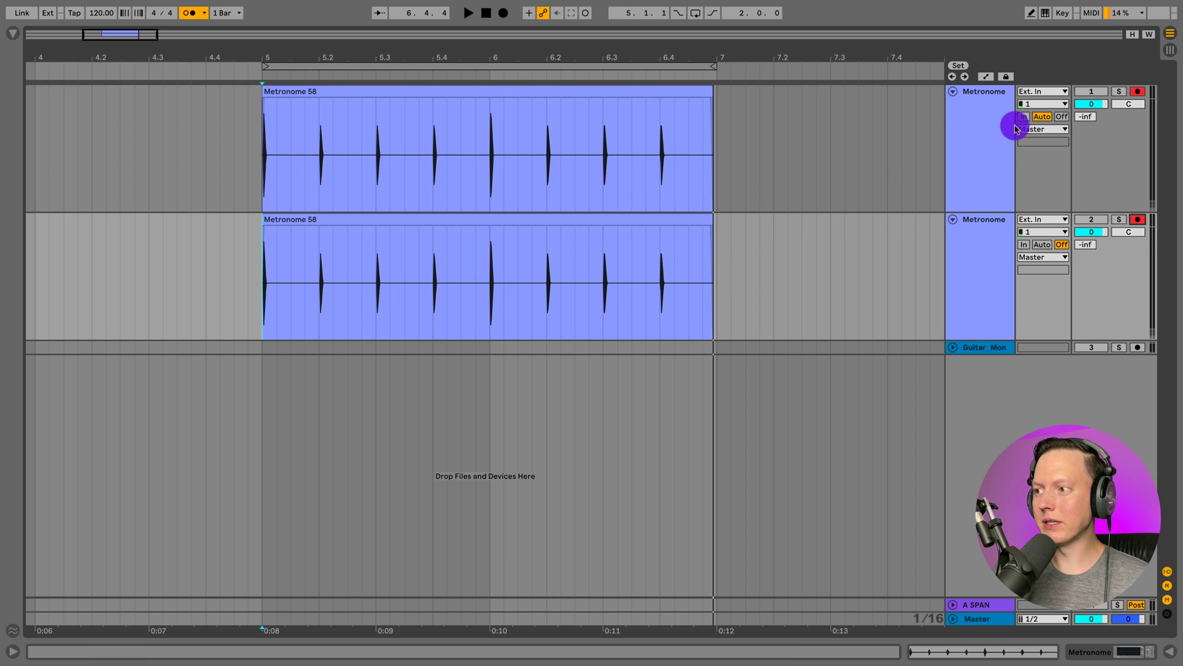
# - Record a Metronome 59 take onto both tracks and zoom in on the clicks near beat 5.4
pyautogui.click(503, 12)
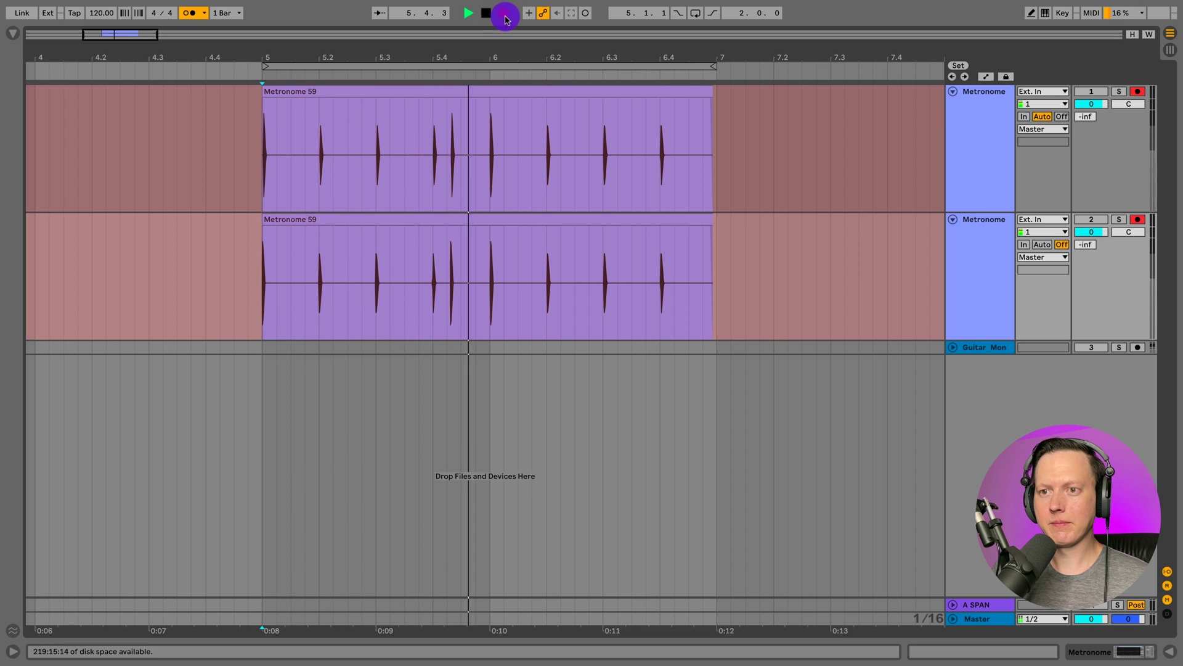
pyautogui.press('space')
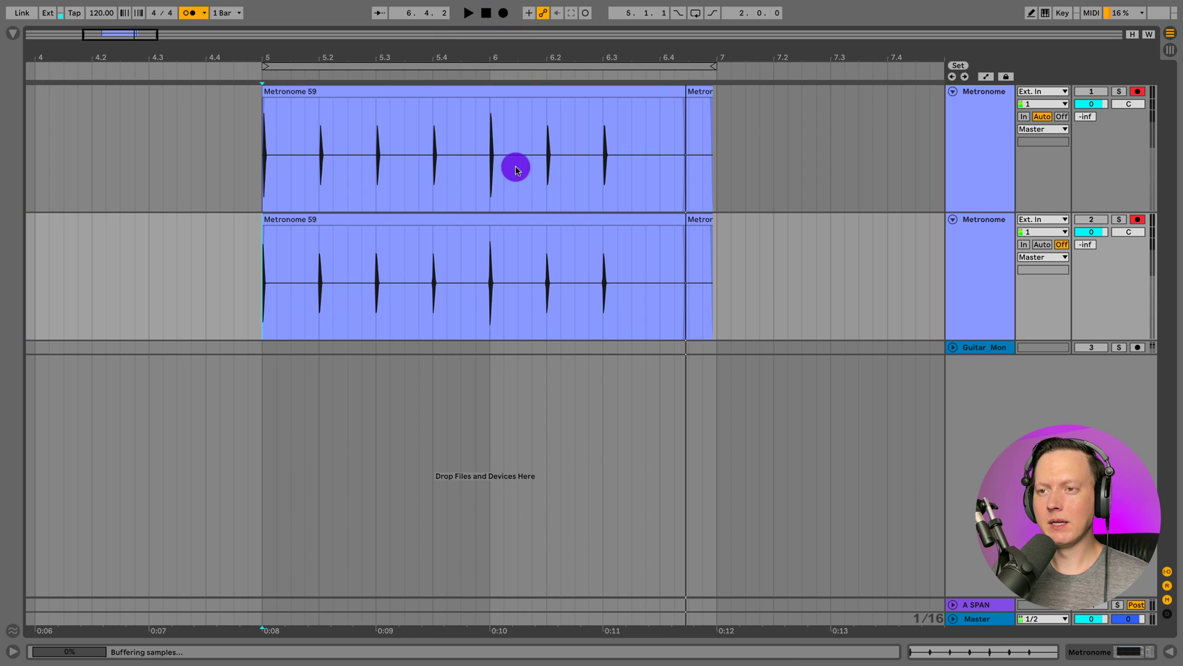
pyautogui.moveTo(432, 55); pyautogui.dragTo(432, 51)
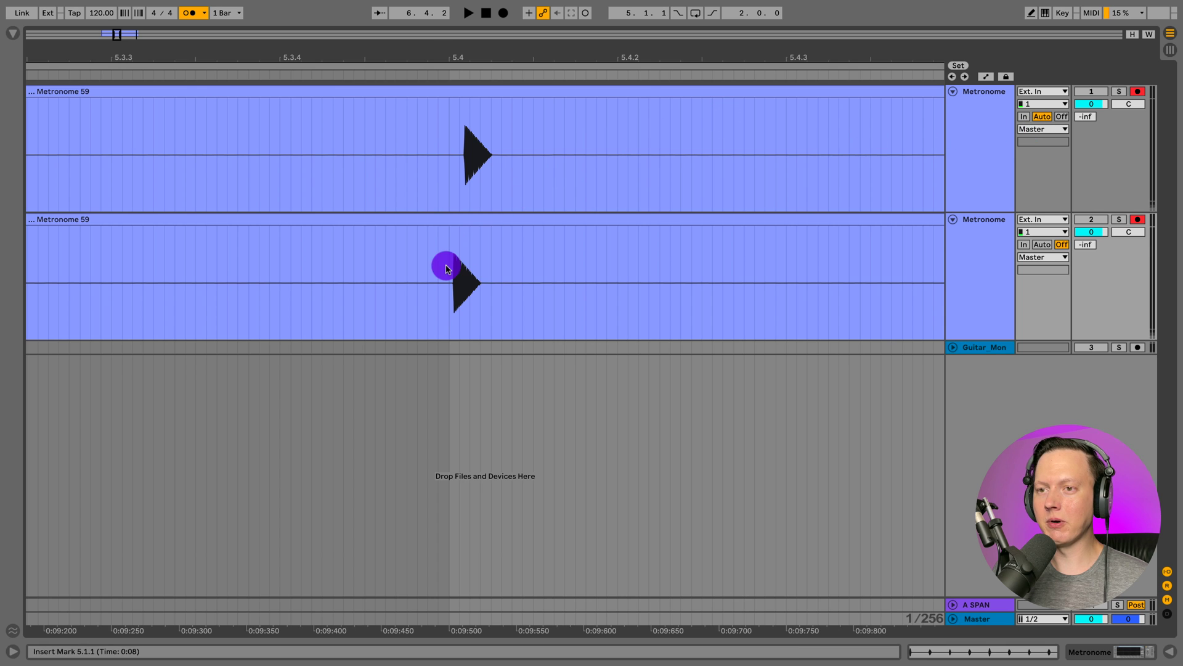
pyautogui.moveTo(438, 53); pyautogui.dragTo(297, 46)
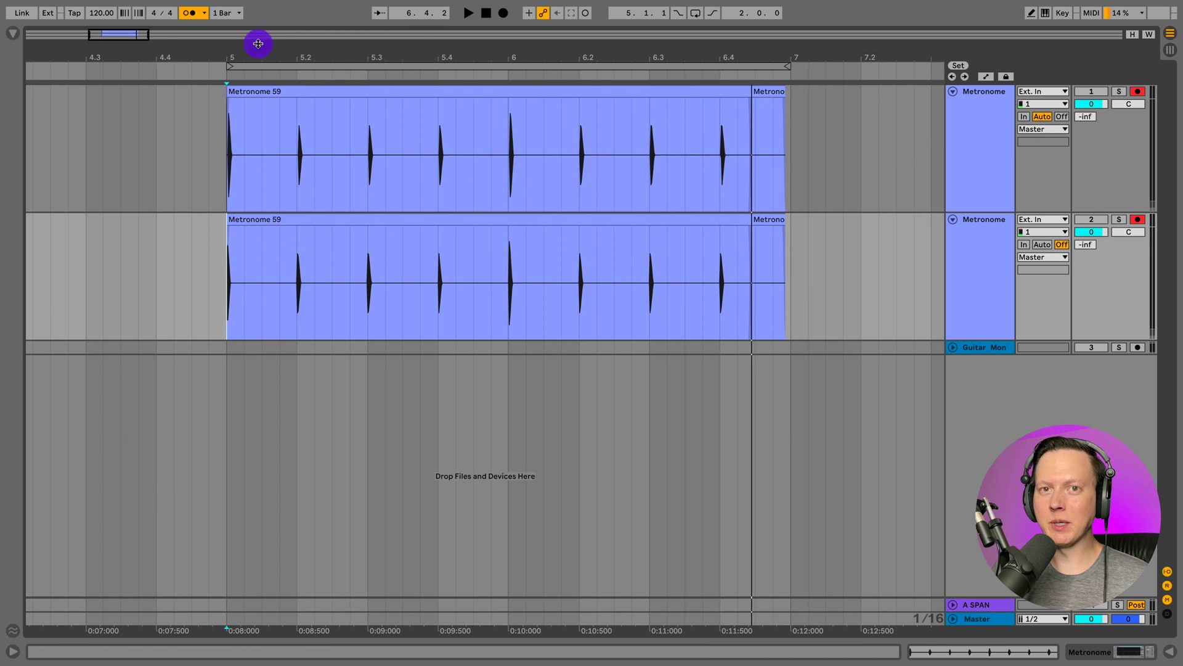
# - Raise the audio buffer size to 512 samples in Preferences
pyautogui.click(38, 5)
pyautogui.click(57, 41)
pyautogui.click(637, 296)
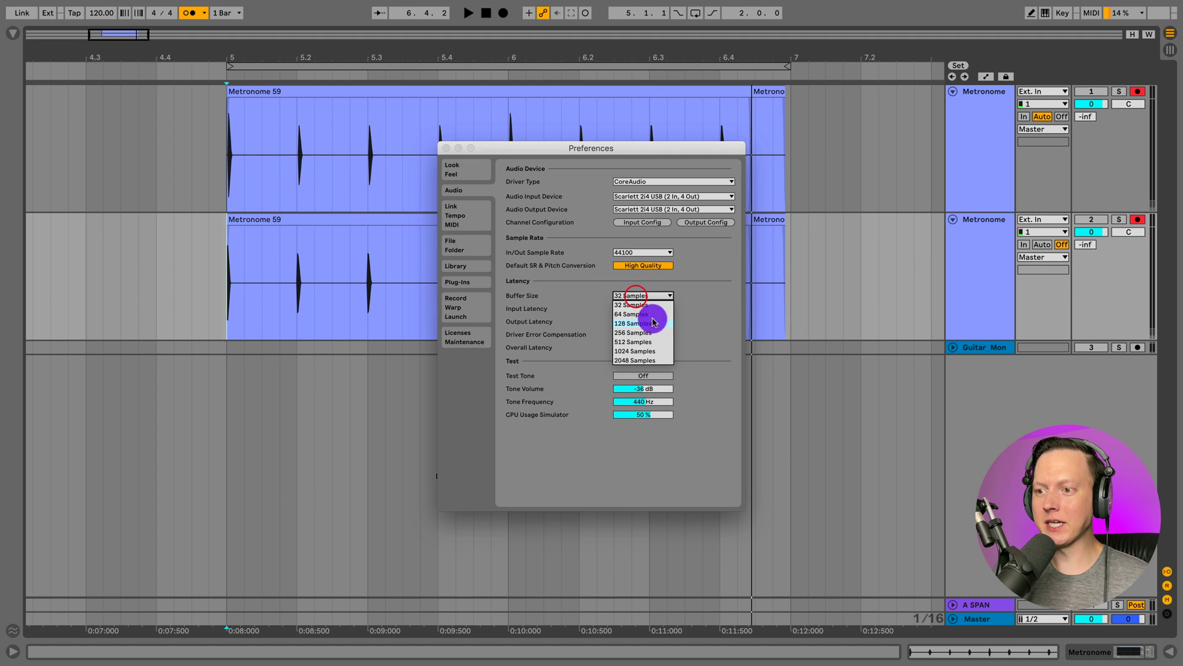
pyautogui.click(657, 344)
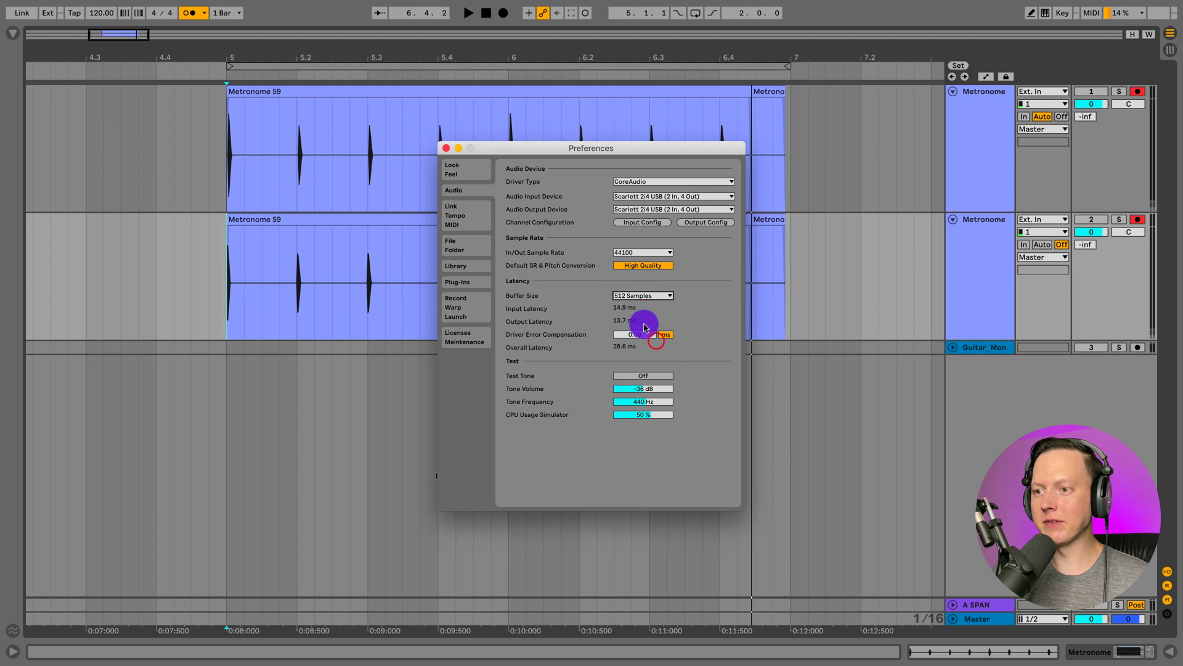
pyautogui.click(446, 148)
# - Record a Metronome 60 take and zoom around bar 6 to compare click offsets
pyautogui.click(505, 13)
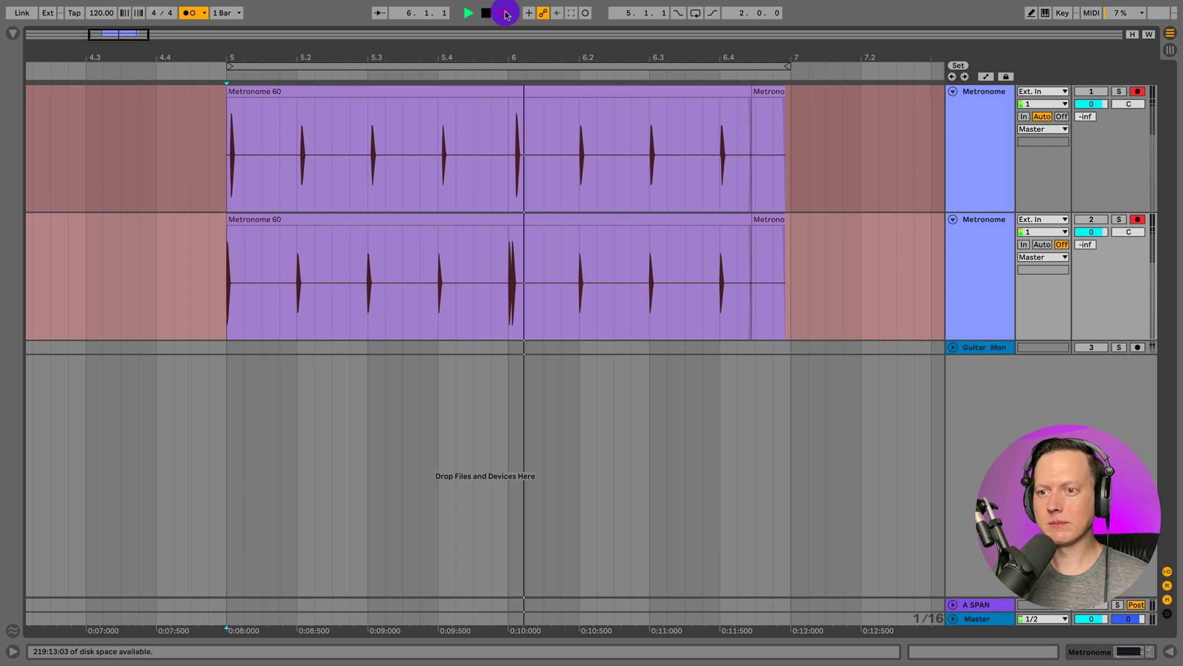
pyautogui.press('space')
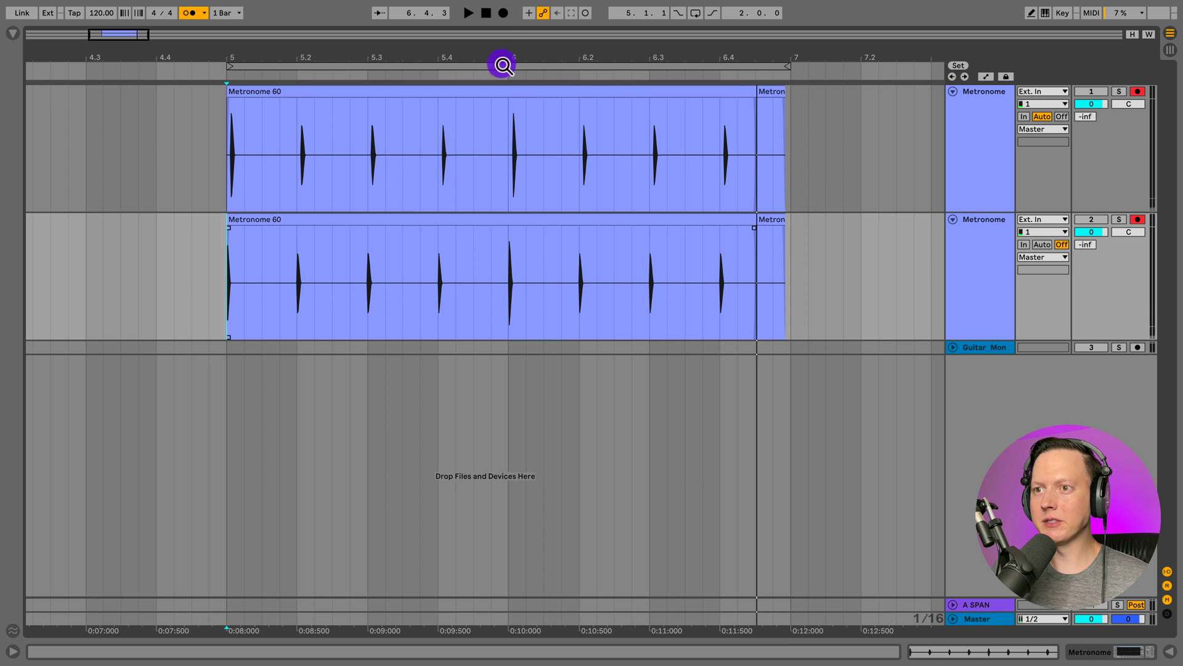
pyautogui.moveTo(515, 52); pyautogui.dragTo(515, 53)
pyautogui.click(487, 224)
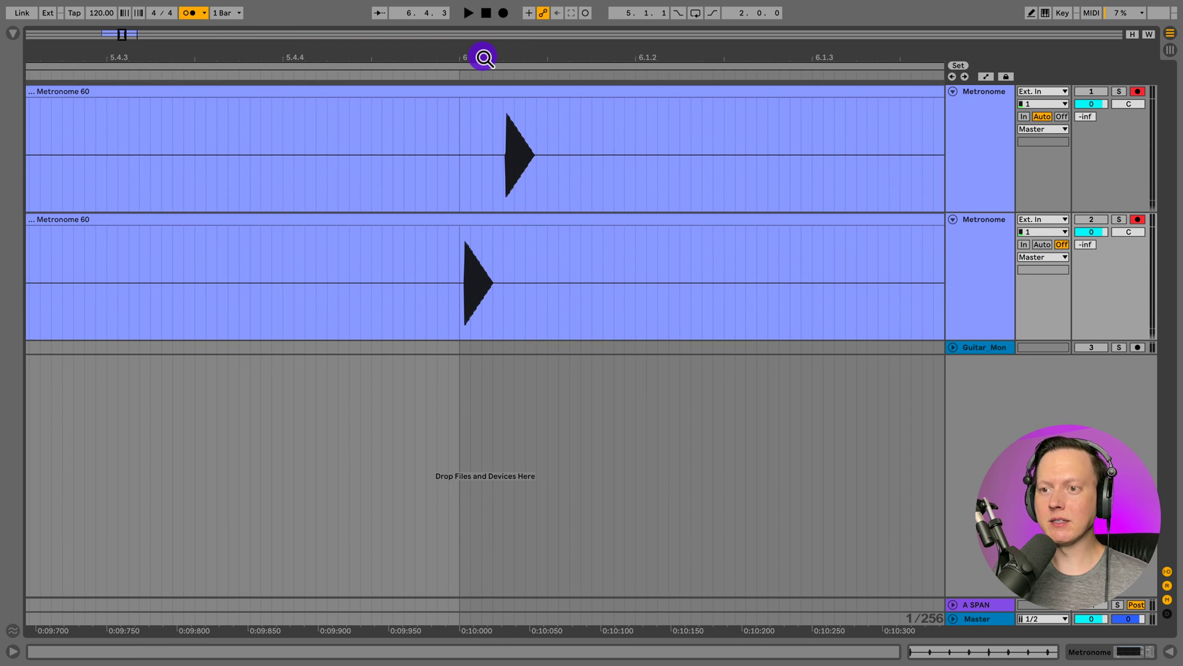
pyautogui.moveTo(471, 57); pyautogui.dragTo(468, 67)
pyautogui.click(470, 124)
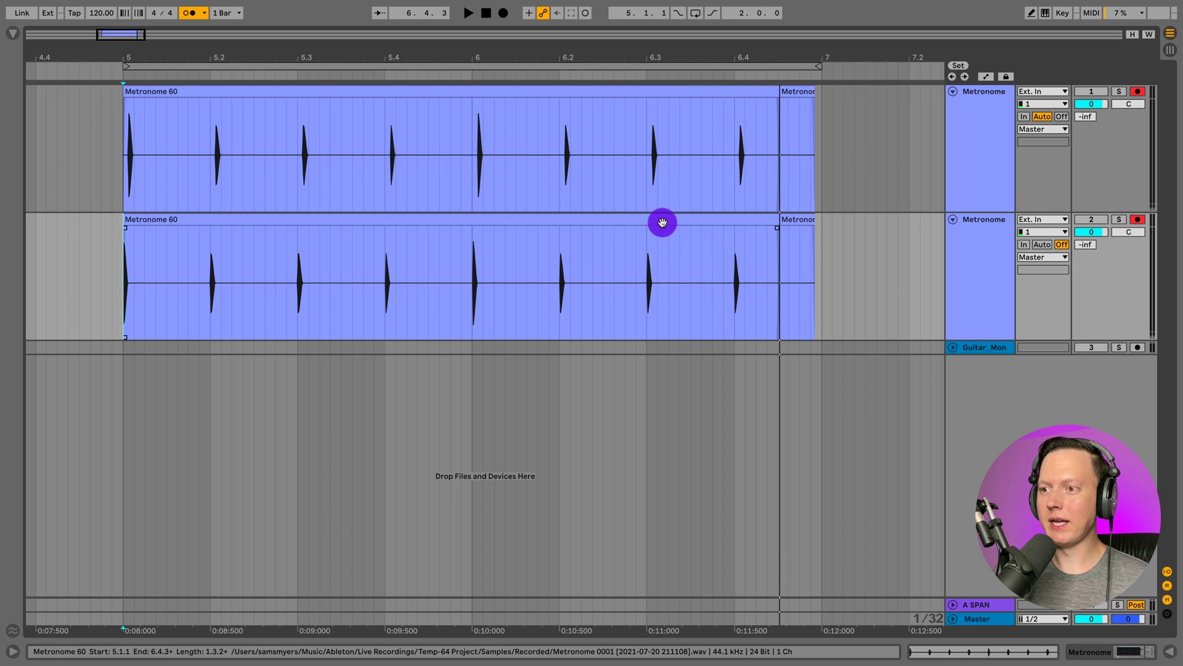
# - Create warp markers at every transient of the lower Metronome 60 clip
pyautogui.doubleClick(562, 220)
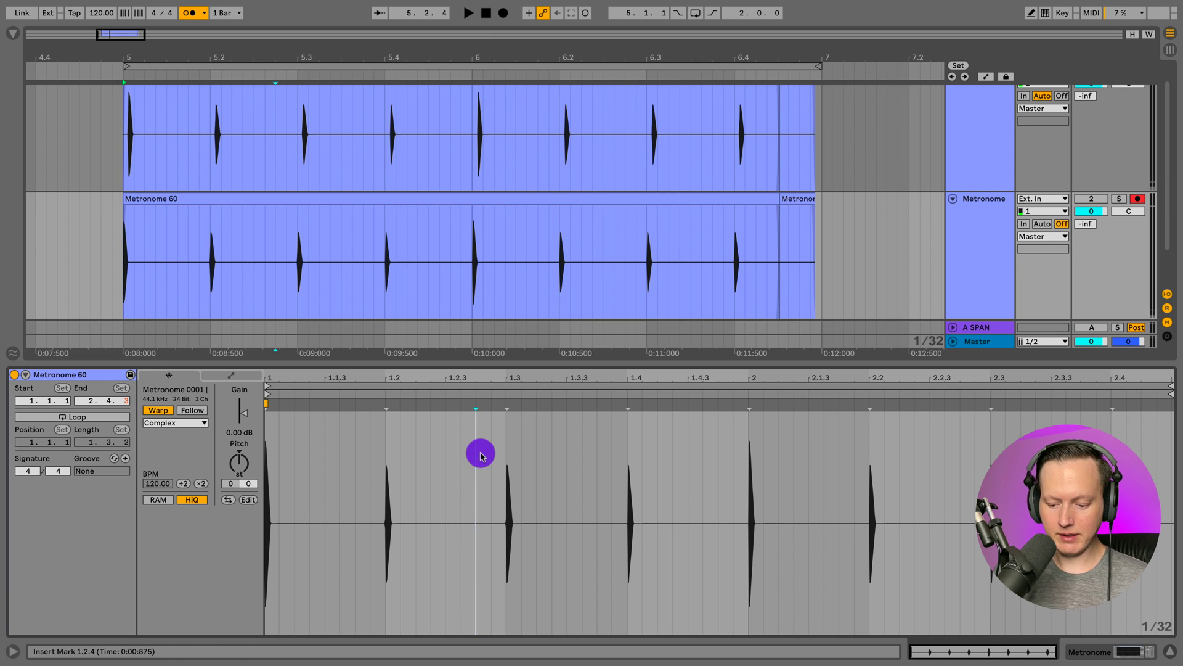
pyautogui.hotkey('ctrl', 'a')
pyautogui.hotkey('ctrl', 'shift', 'i')
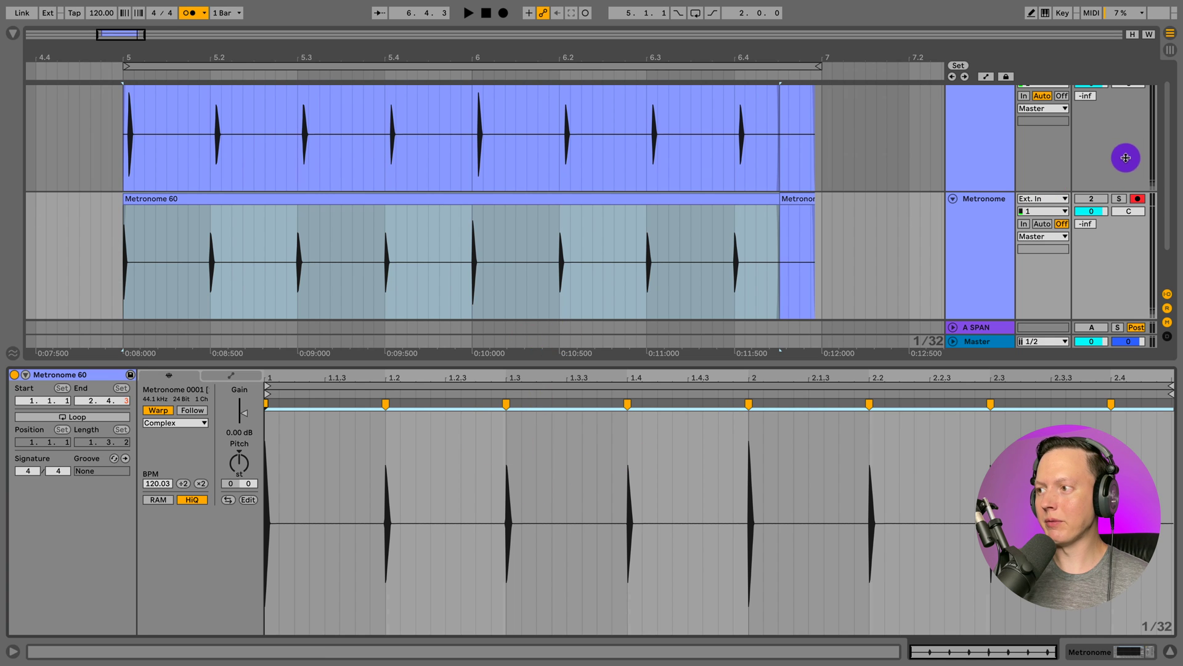
# - Solo the lower metronome track, audition it, and disarm both metronome tracks
pyautogui.click(1120, 199)
pyautogui.press('space')
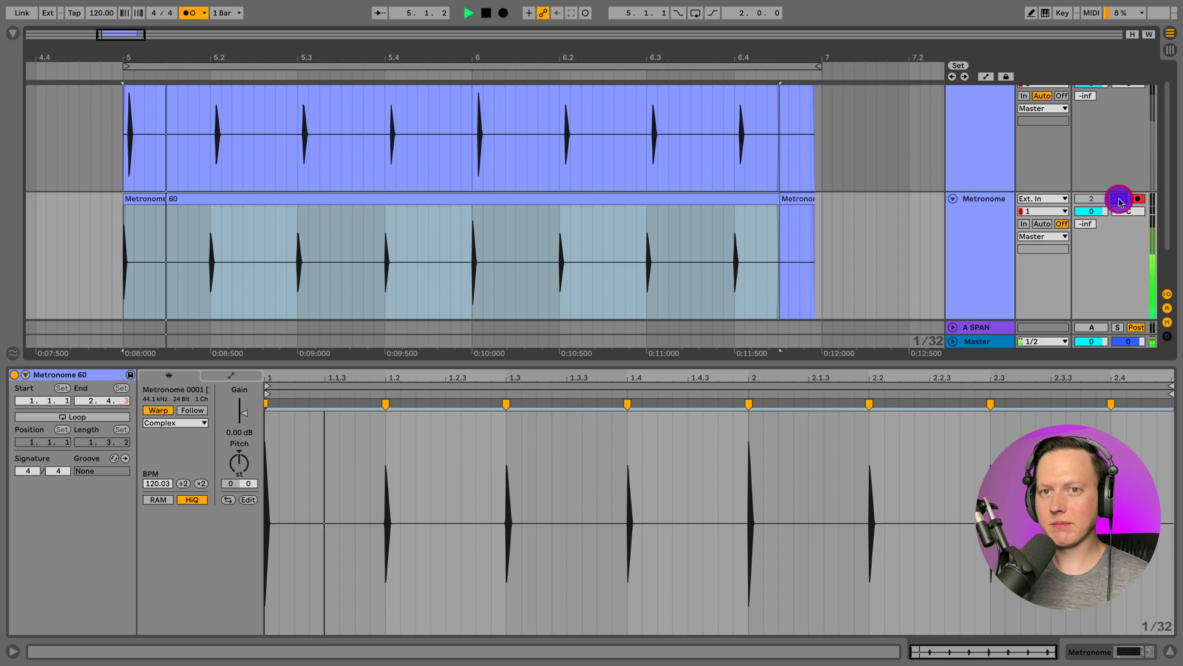
pyautogui.press('space')
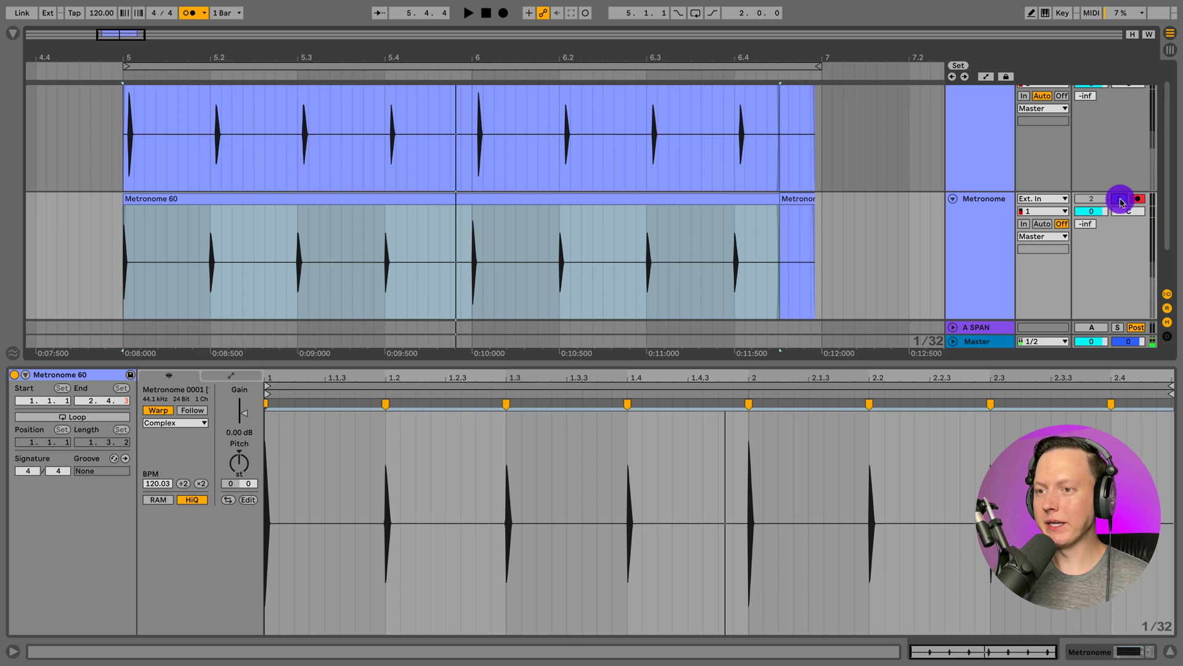
pyautogui.scroll(2, 1014, 215)
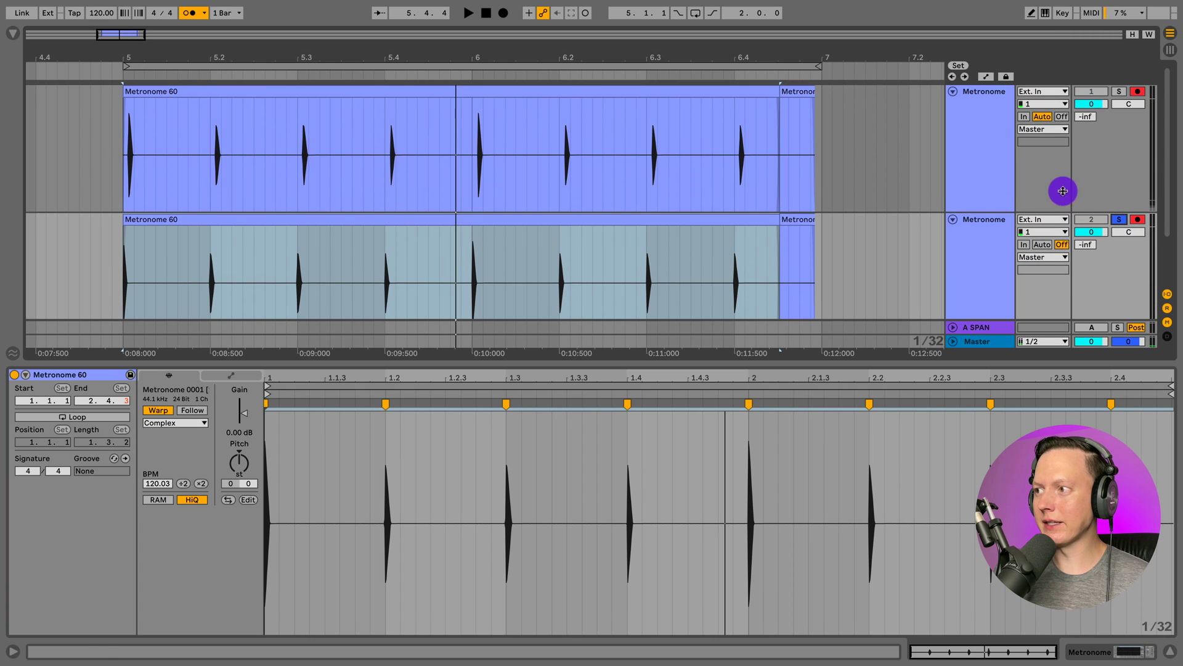
pyautogui.click(1117, 93)
pyautogui.press('space')
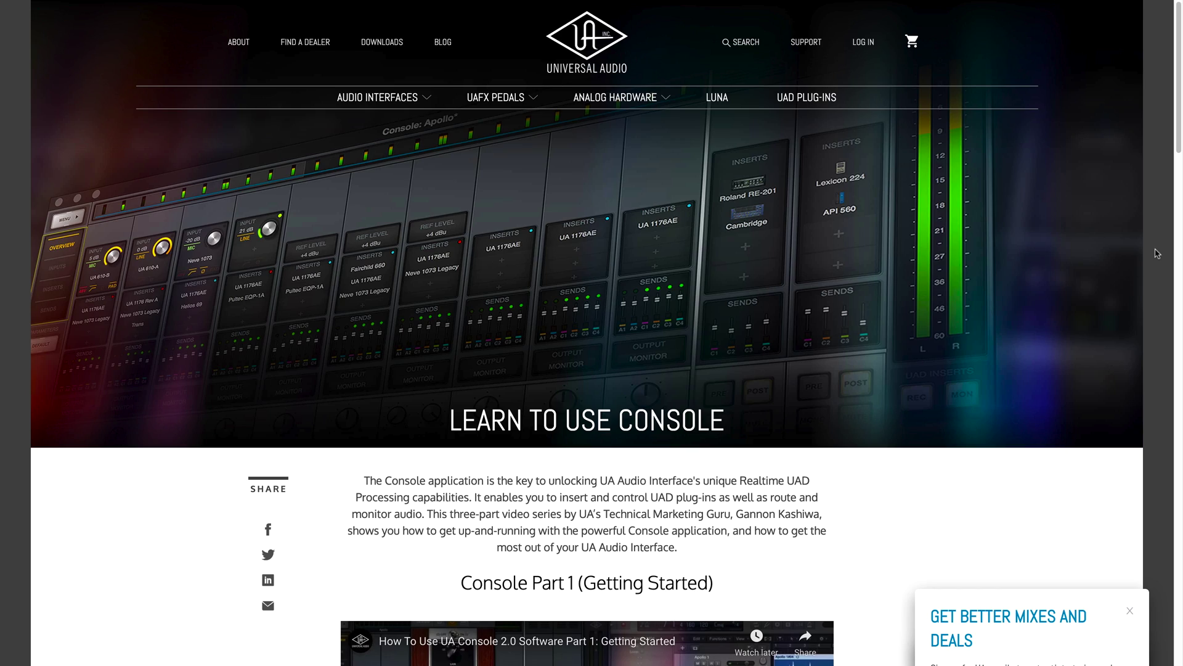
# - Scroll past the three Console videos to the mentioned Apollo gear list and Read More section
pyautogui.scroll(-9, 1157, 254)
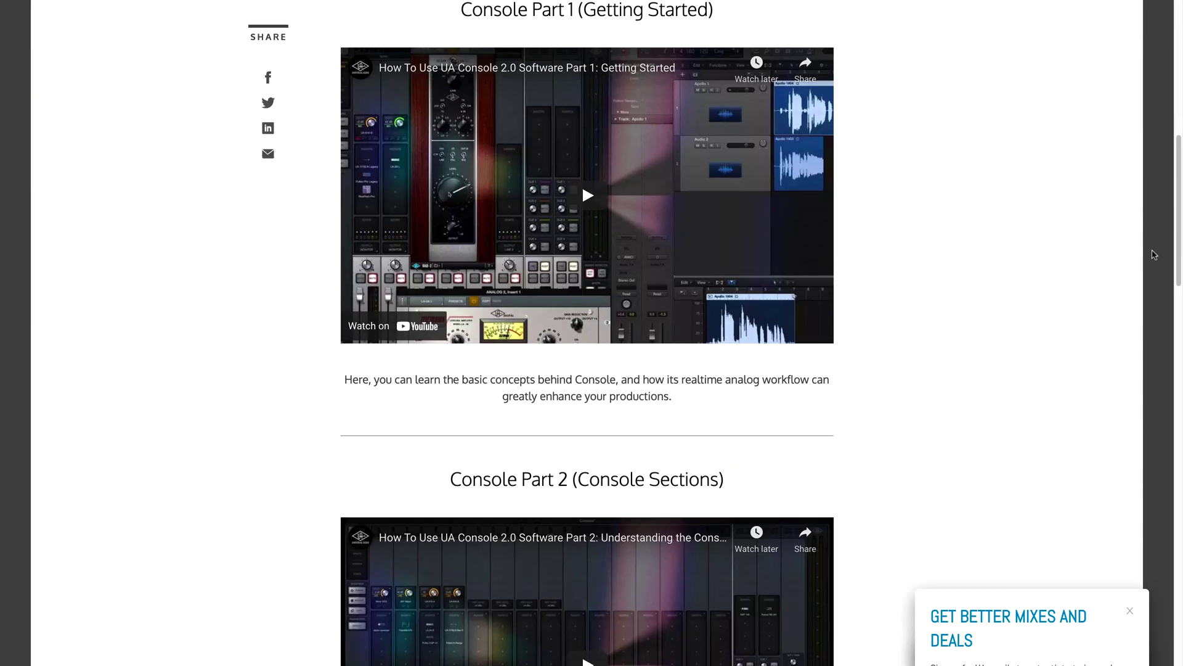
pyautogui.scroll(-20, 1154, 255)
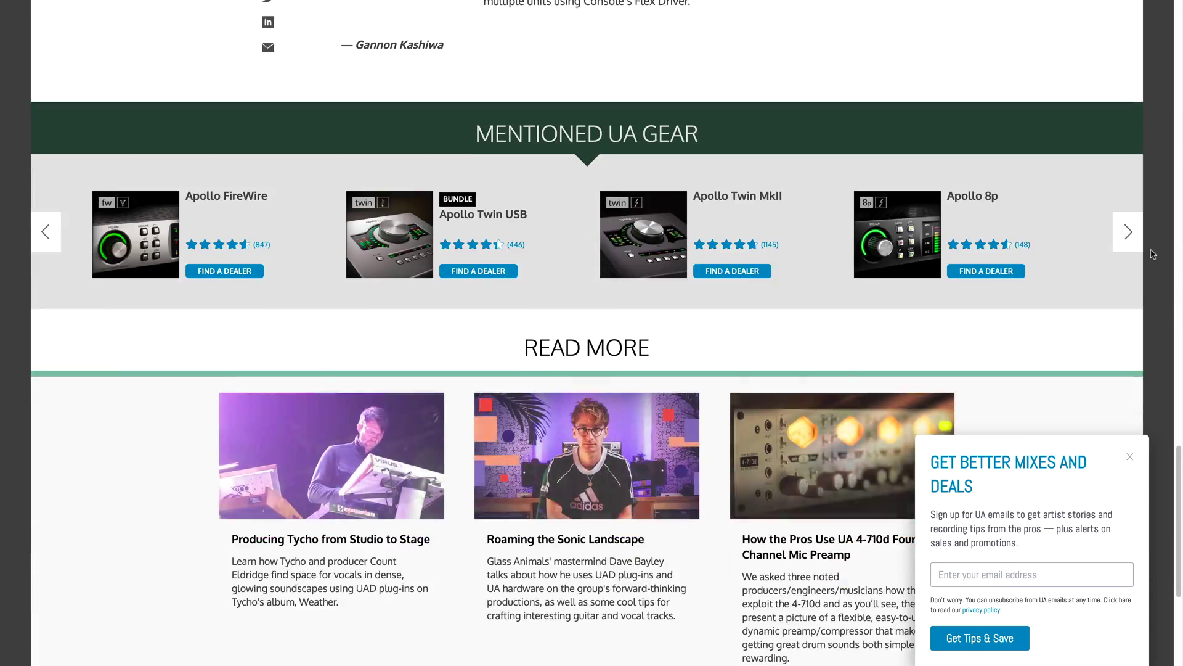
pyautogui.scroll(-5, 1154, 254)
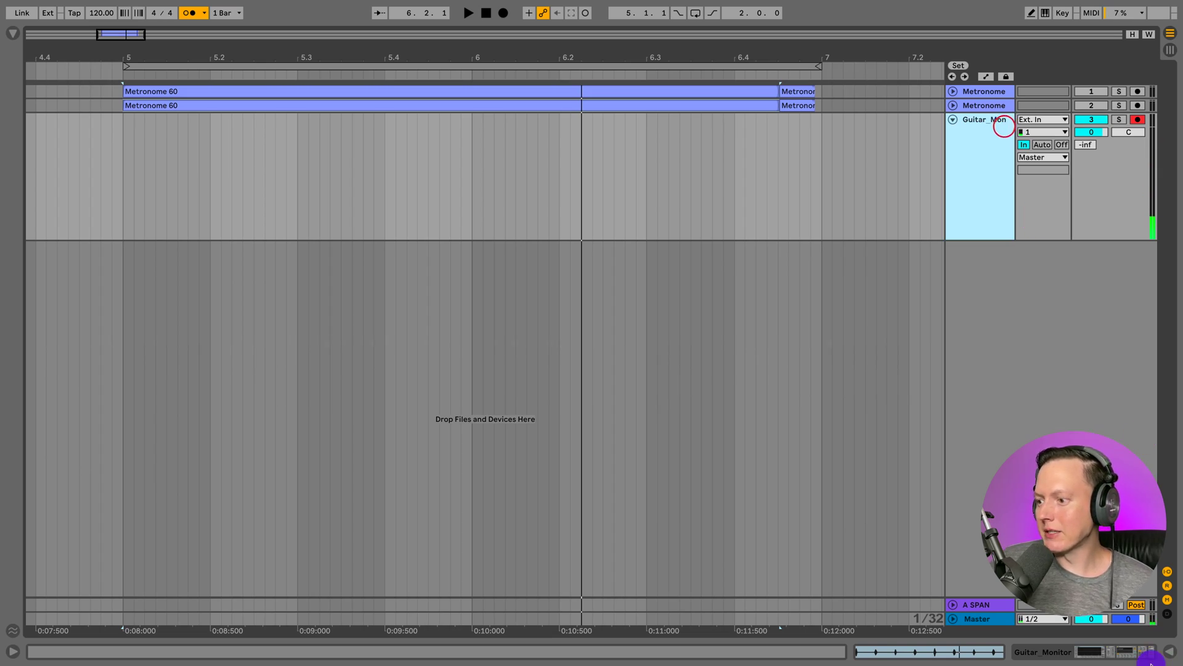
# - Show Guitar_Mon's device chain, set its monitoring to Auto, and toggle its record arm
pyautogui.doubleClick(998, 120)
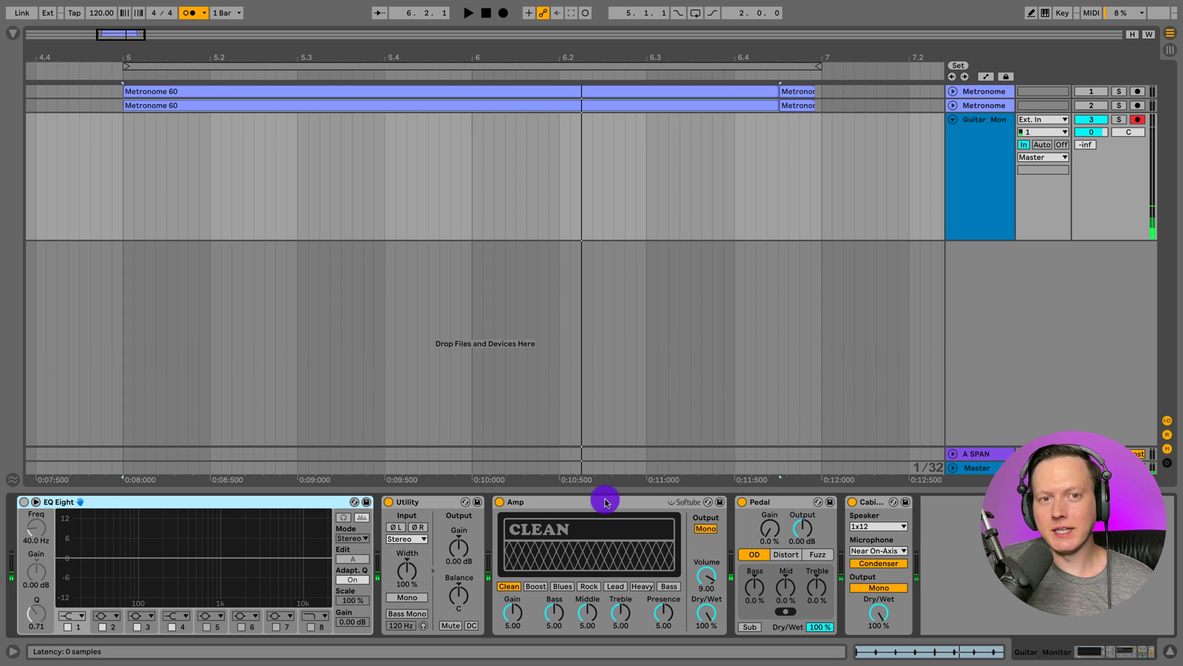
pyautogui.click(981, 130)
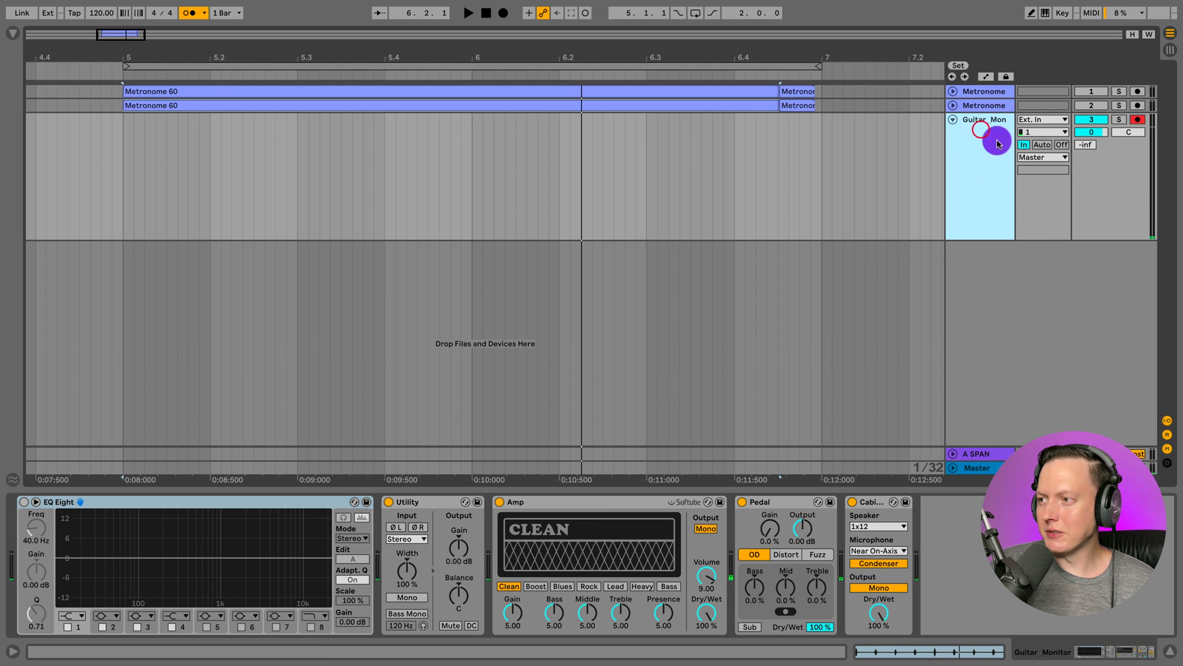
pyautogui.click(1043, 146)
pyautogui.click(1138, 119)
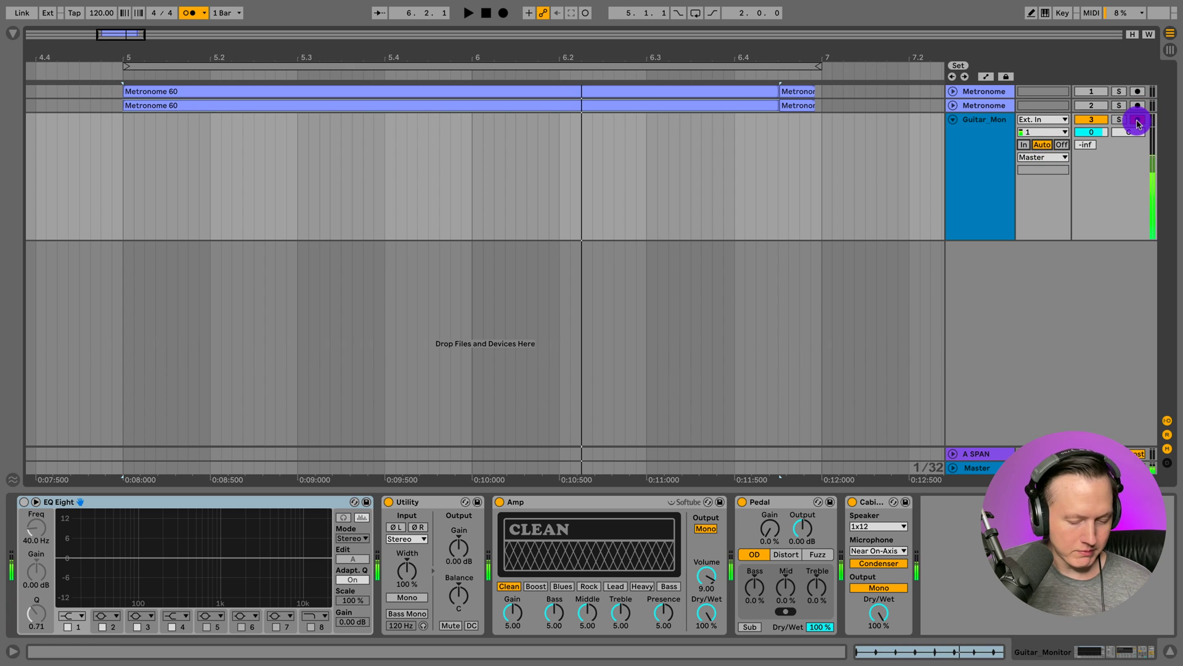
# - Duplicate Guitar_Mon with monitoring Off on the copy, and arm both tracks
pyautogui.rightClick(977, 135)
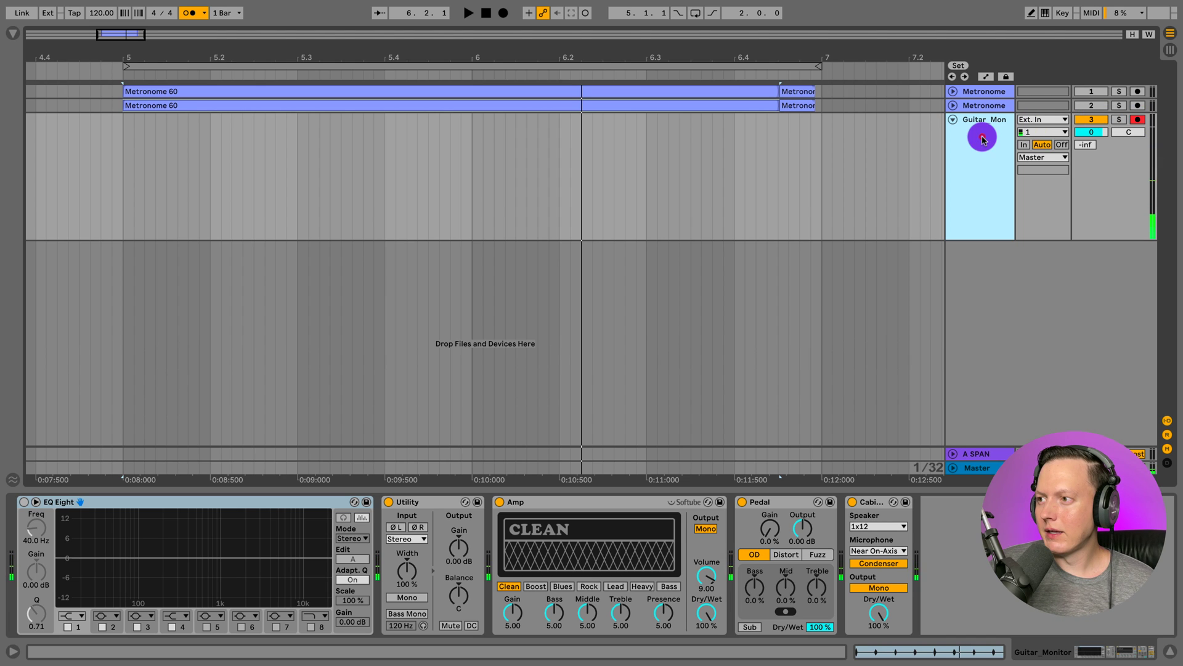
pyautogui.click(1021, 168)
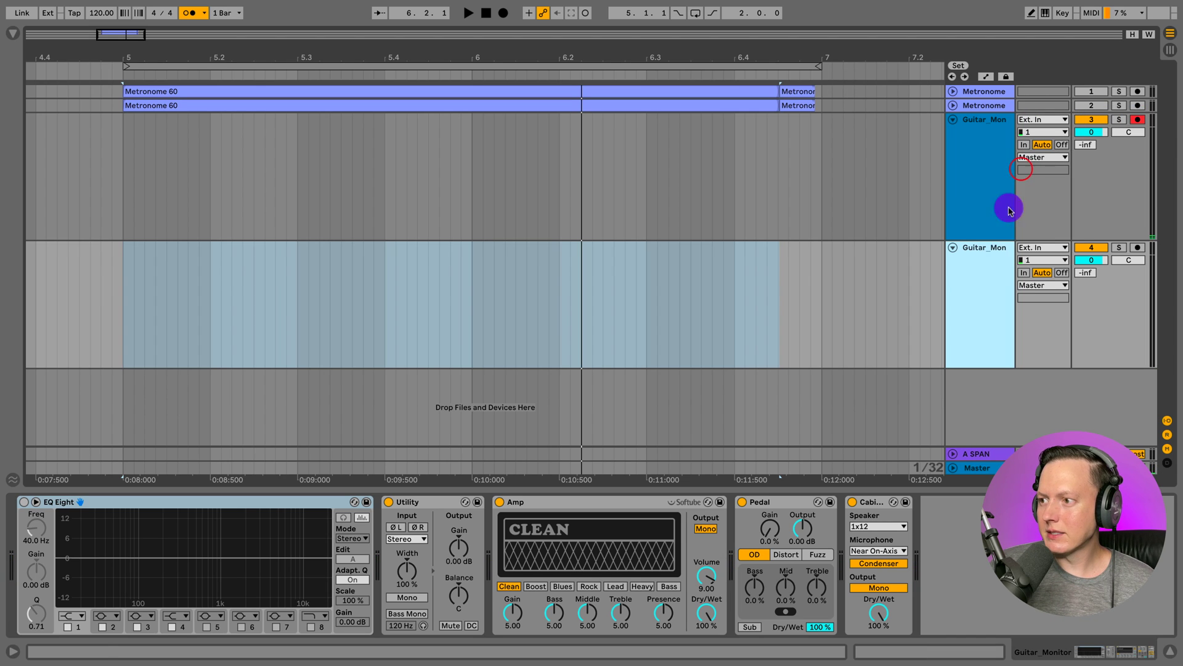
pyautogui.click(1061, 274)
pyautogui.click(993, 270)
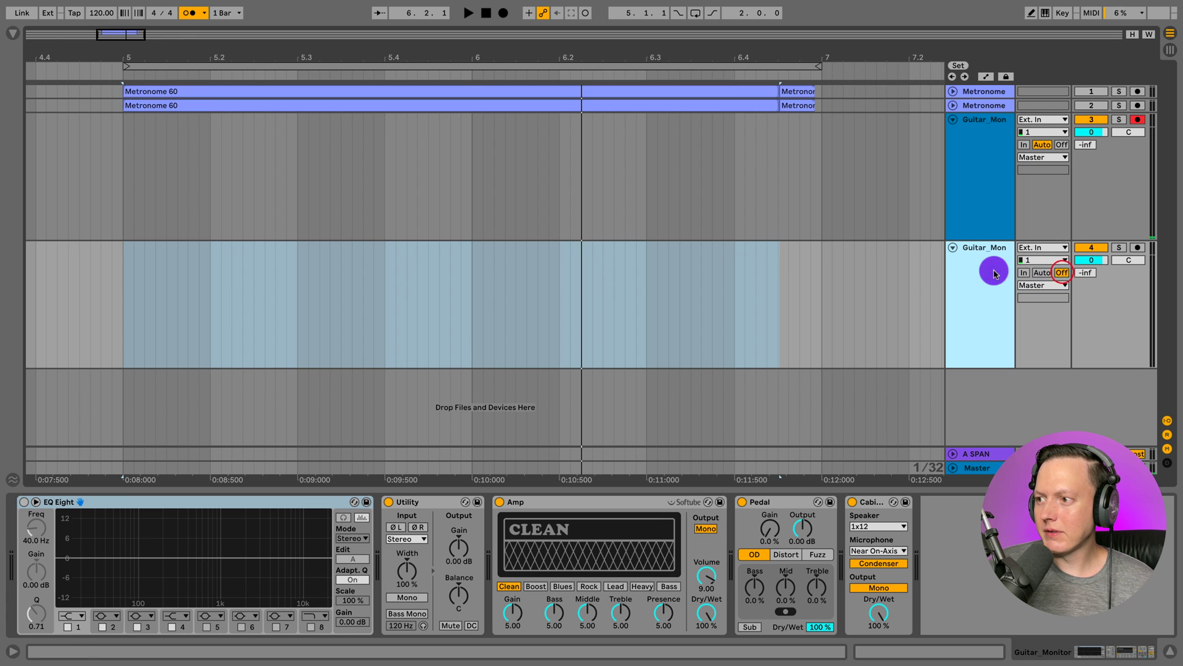
pyautogui.click(1137, 249)
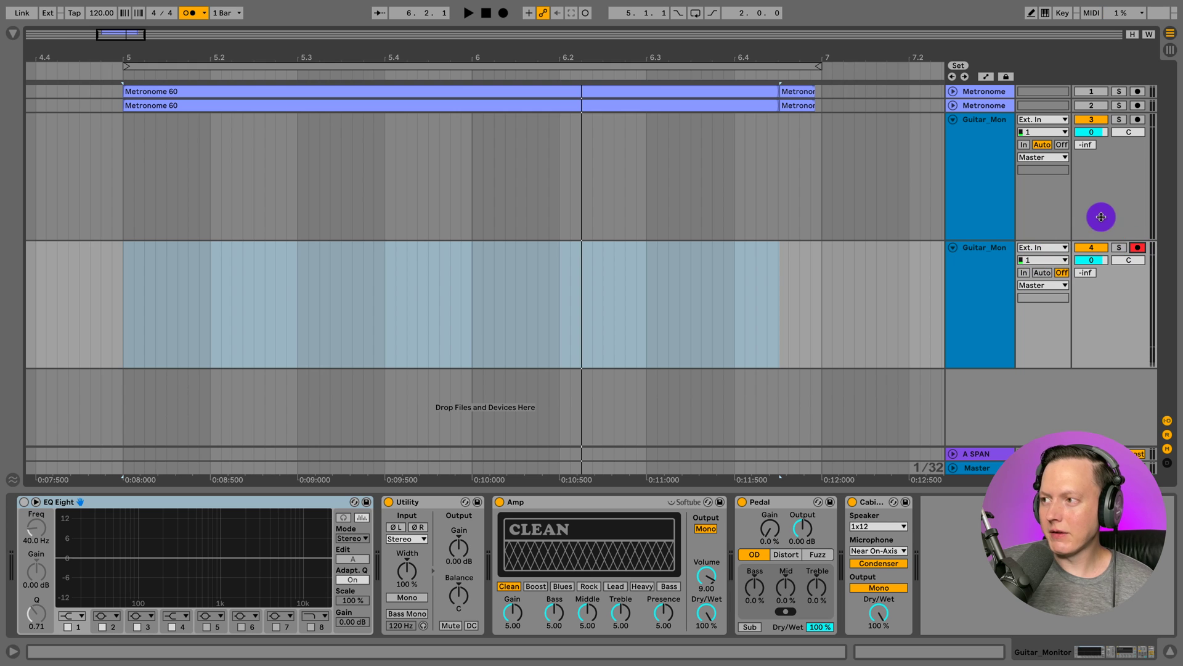
pyautogui.click(1138, 119)
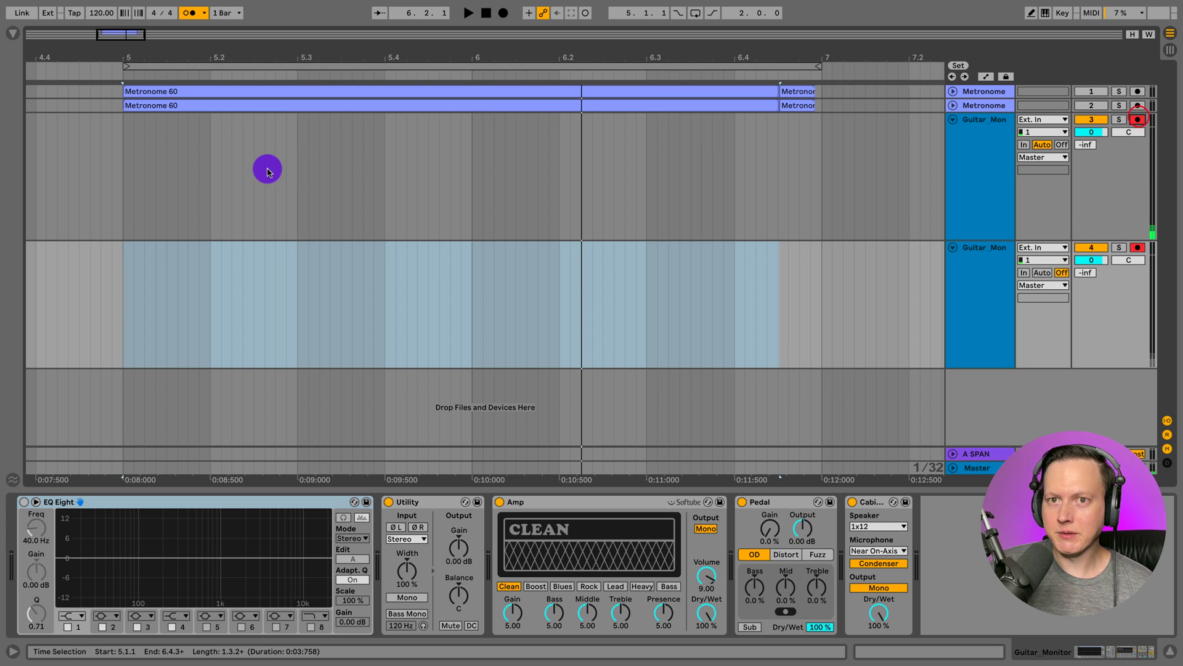
# - Record one guitar take onto both guitar tracks at once, then stop
pyautogui.click(98, 56)
pyautogui.click(503, 18)
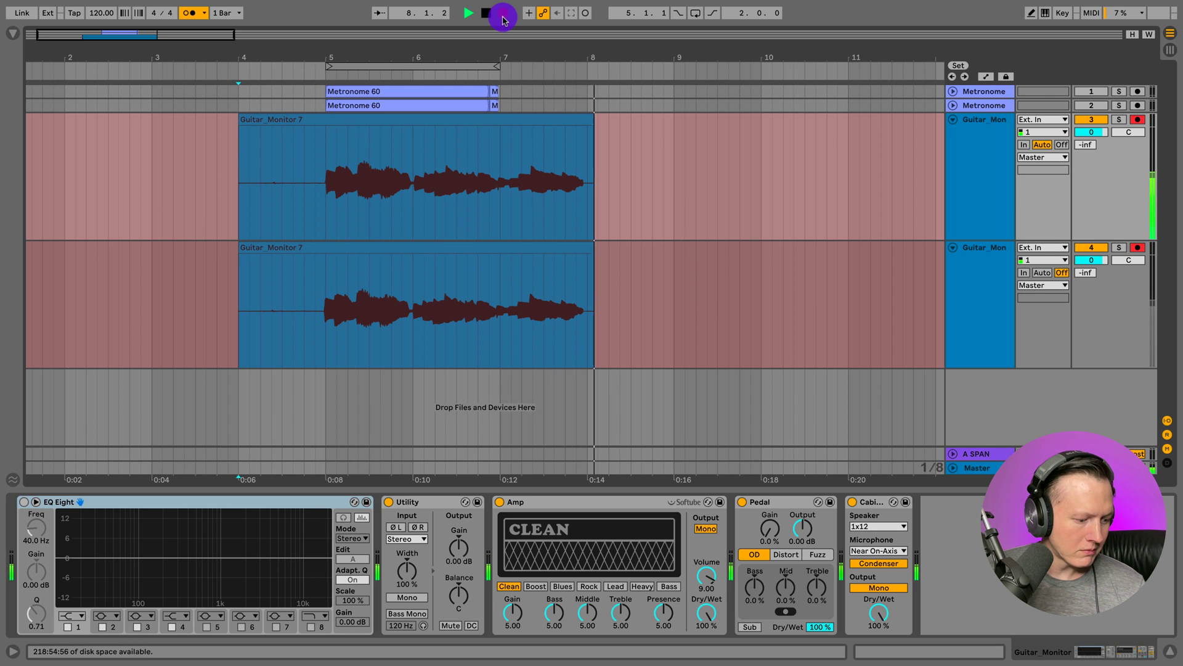
pyautogui.click(503, 17)
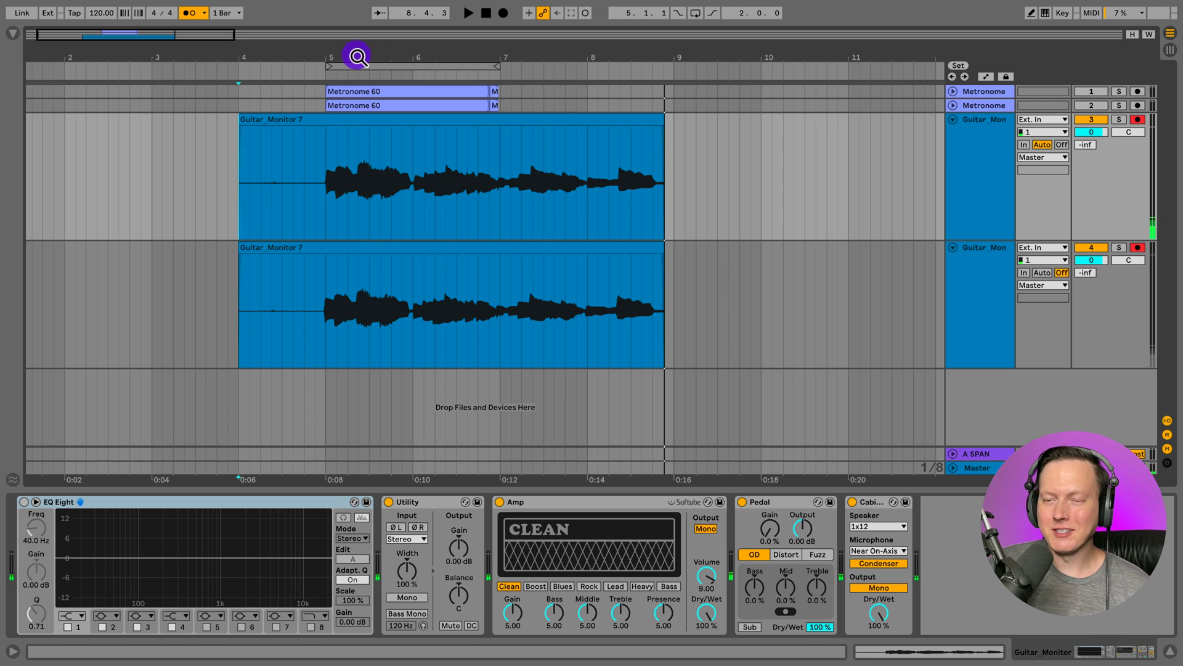
# - Zoom in on the start of both takes around bar 5 to compare them, then zoom back out
pyautogui.moveTo(316, 36); pyautogui.dragTo(317, 40)
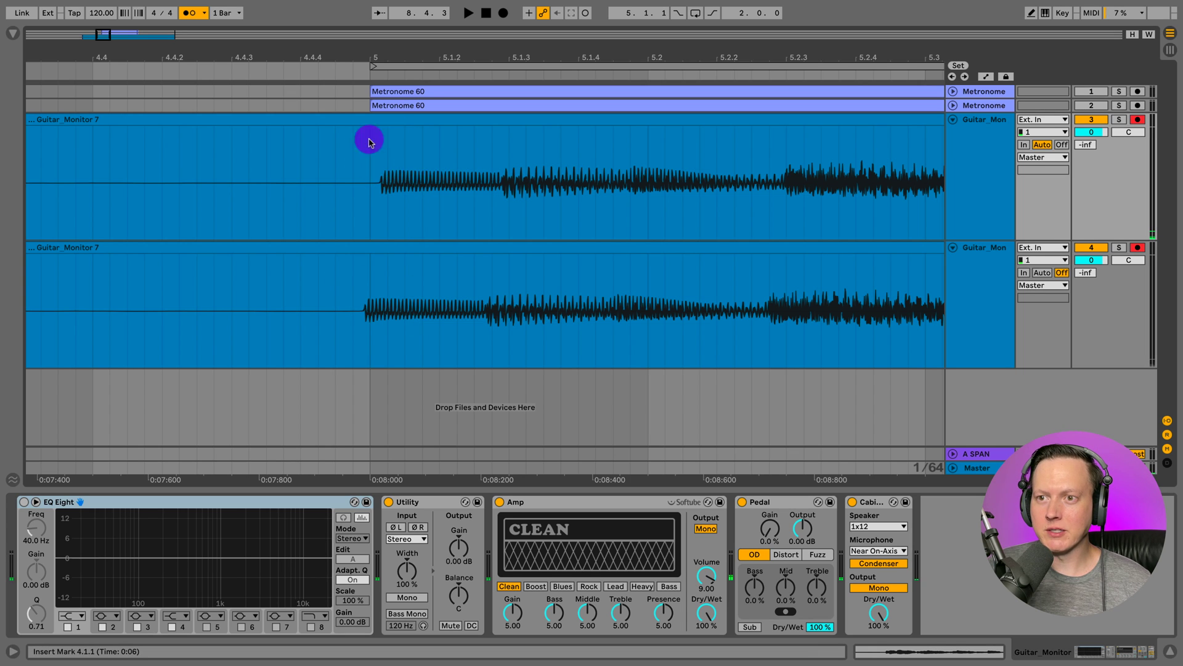
pyautogui.moveTo(415, 54); pyautogui.dragTo(417, 48)
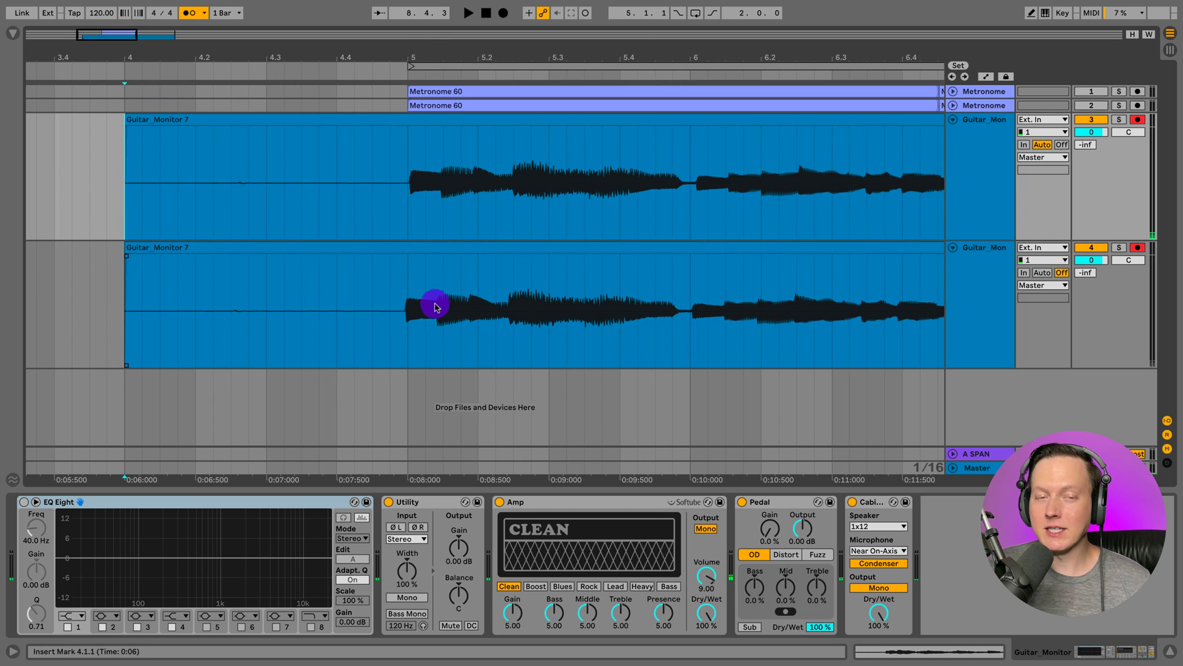
pyautogui.moveTo(518, 53); pyautogui.dragTo(501, 53)
pyautogui.hscroll(1, 543, 240)
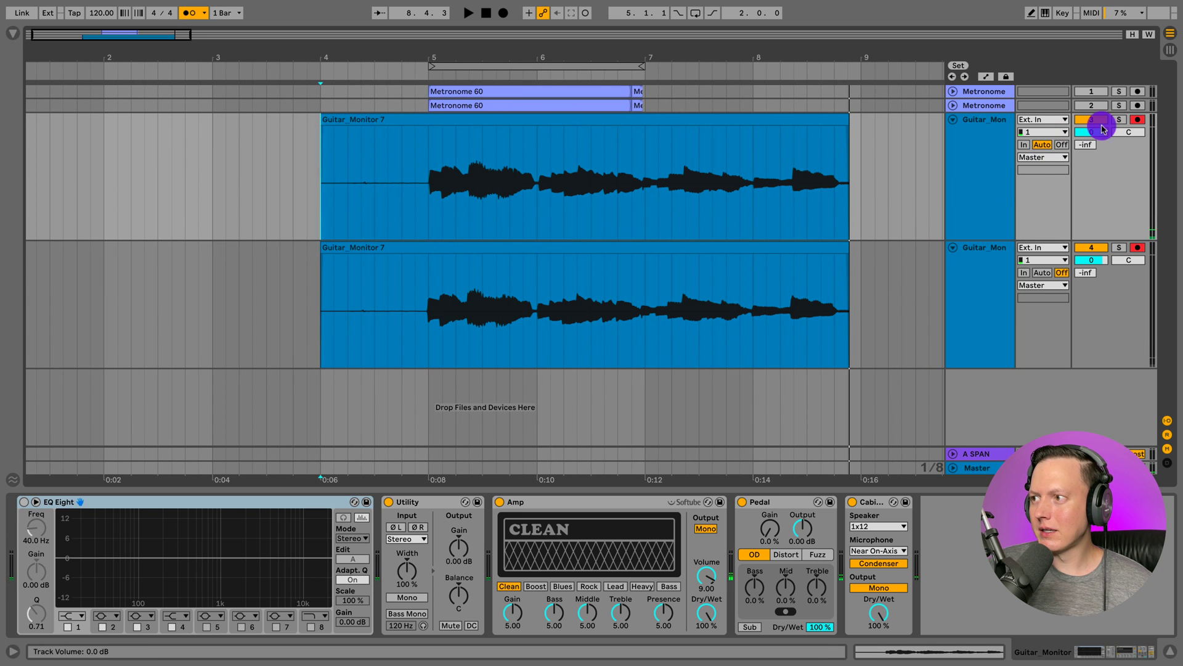
# - Disarm the monitor track and try moving the lower take onto it, then undo
pyautogui.click(1138, 120)
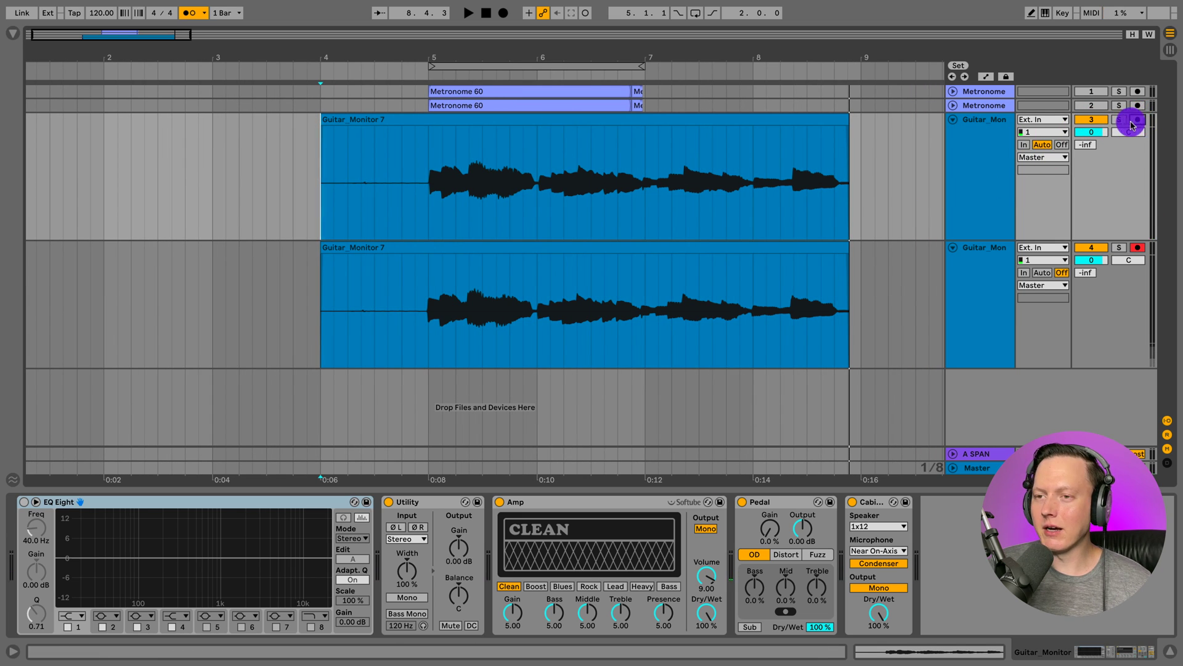
pyautogui.click(423, 121)
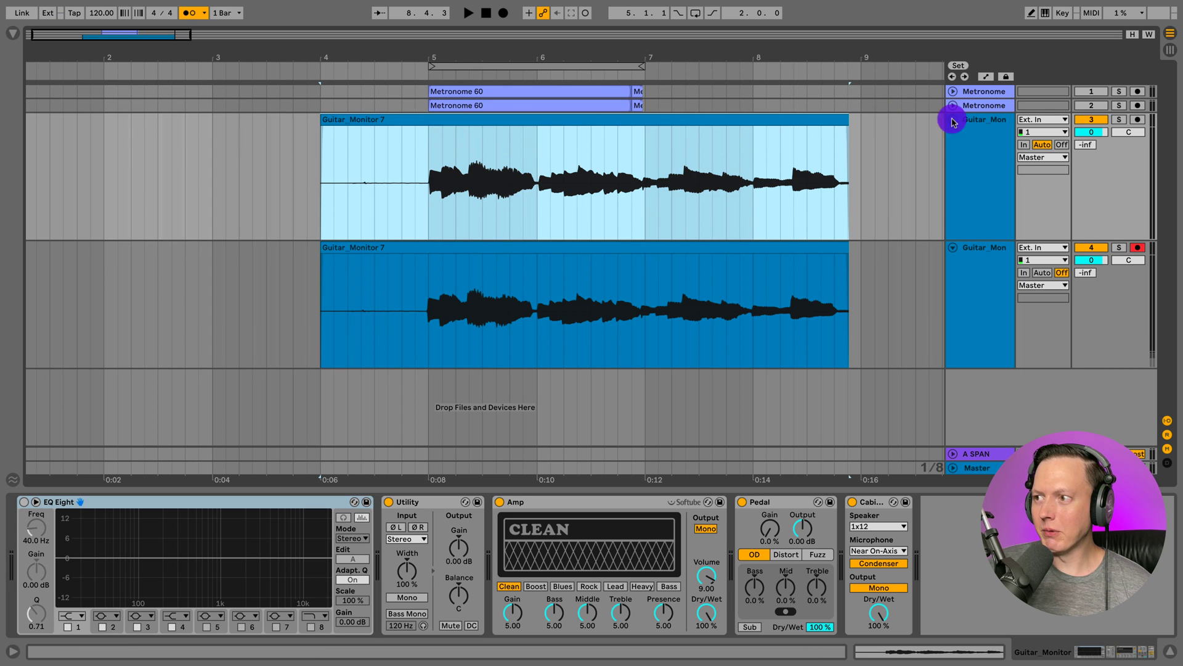
pyautogui.click(999, 137)
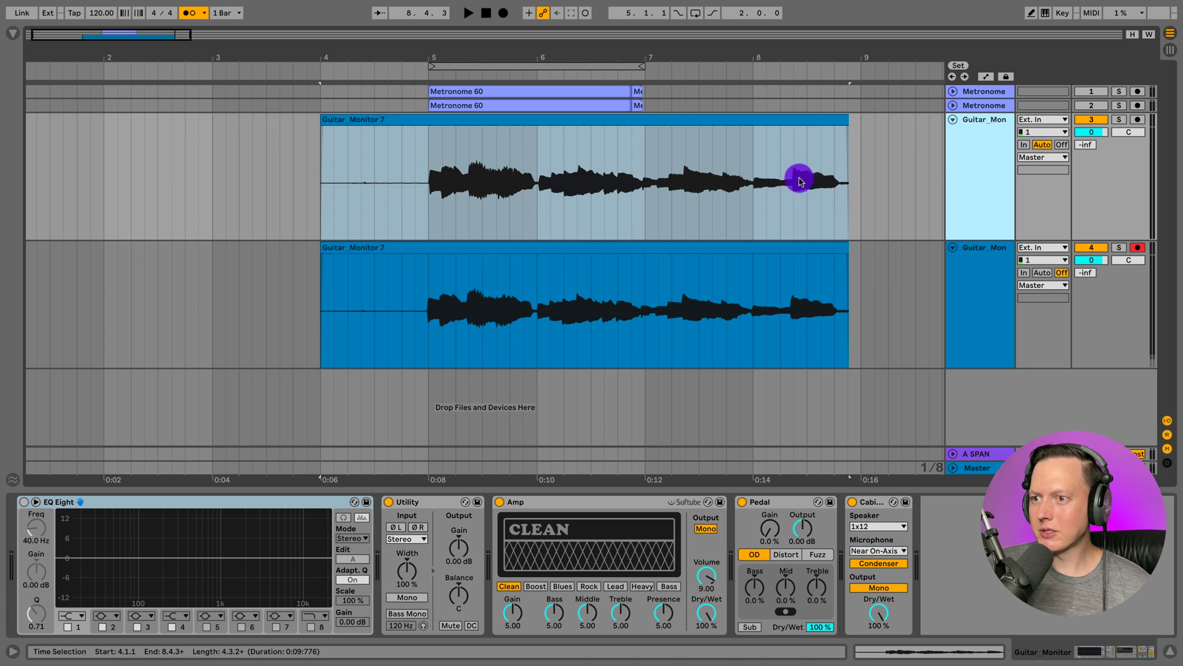
pyautogui.moveTo(624, 249); pyautogui.dragTo(630, 224)
pyautogui.hotkey('ctrl', 'z')
# - Rename the lower guitar track to Guitar_Record and move the monitor take down onto it
pyautogui.click(977, 178)
pyautogui.hotkey('ctrl', 'r')
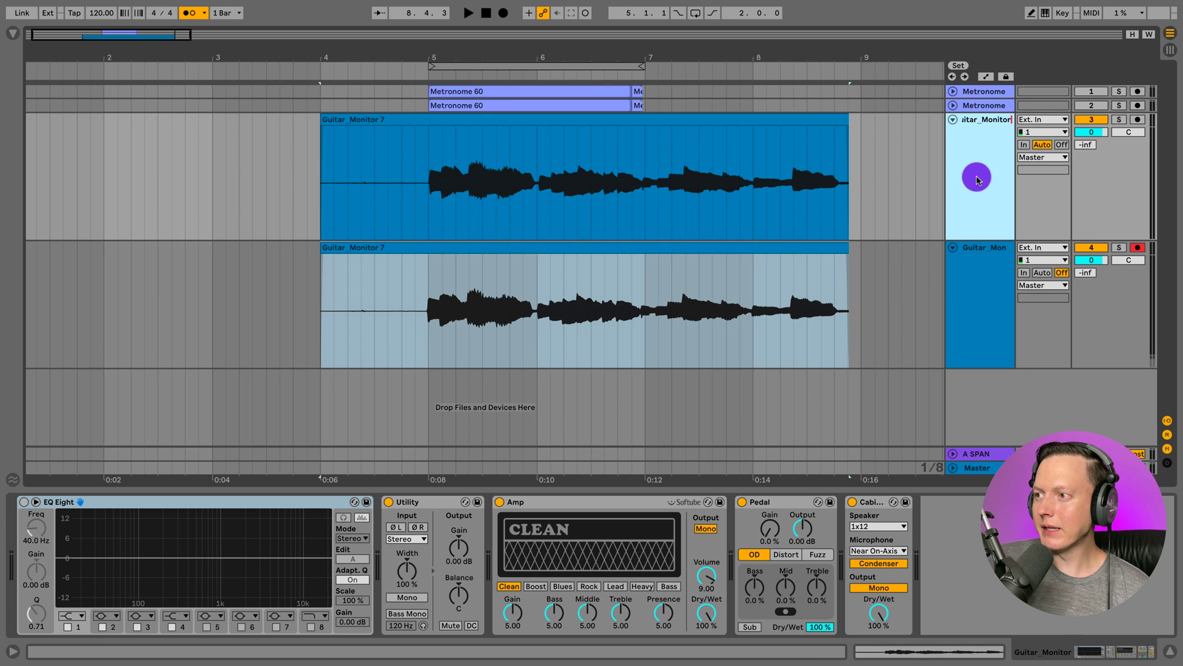
pyautogui.press('Tab')
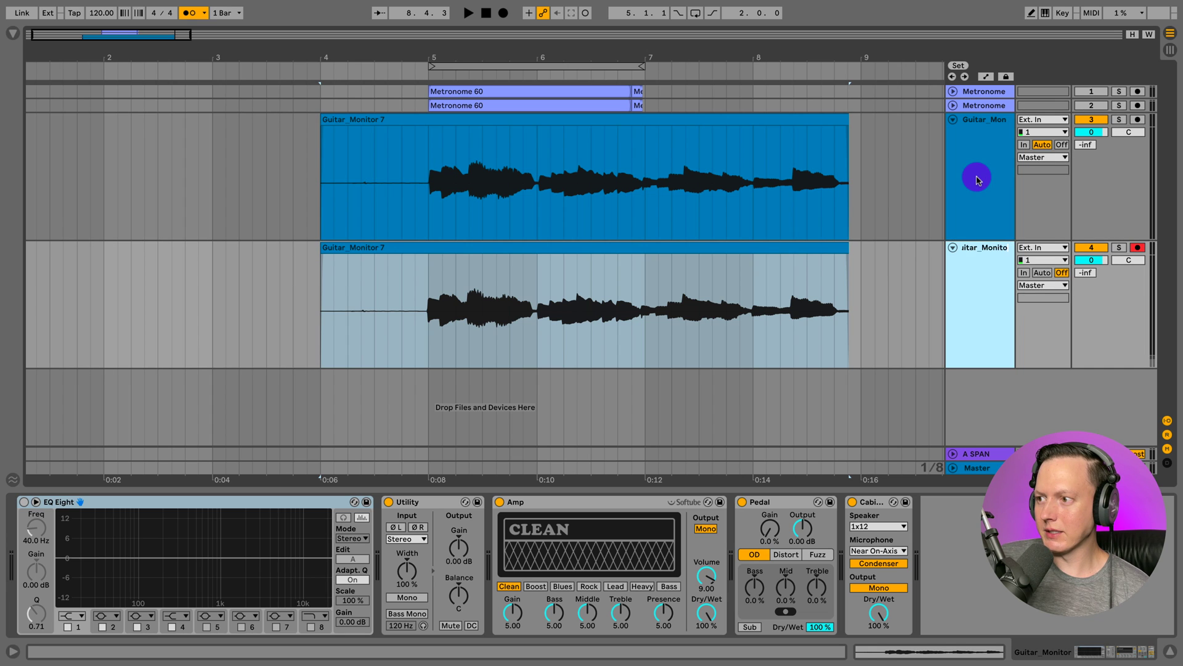
pyautogui.press('BackSpace')
pyautogui.write('Record')
pyautogui.press('Return')
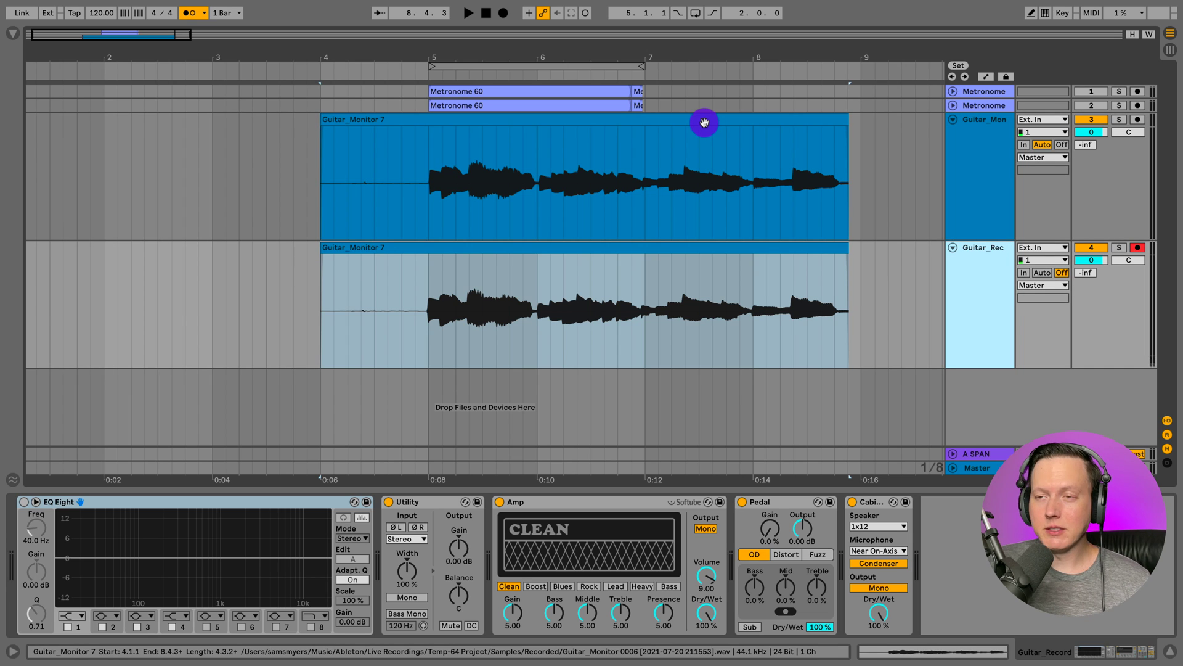
pyautogui.click(705, 123)
pyautogui.moveTo(704, 123); pyautogui.dragTo(678, 251)
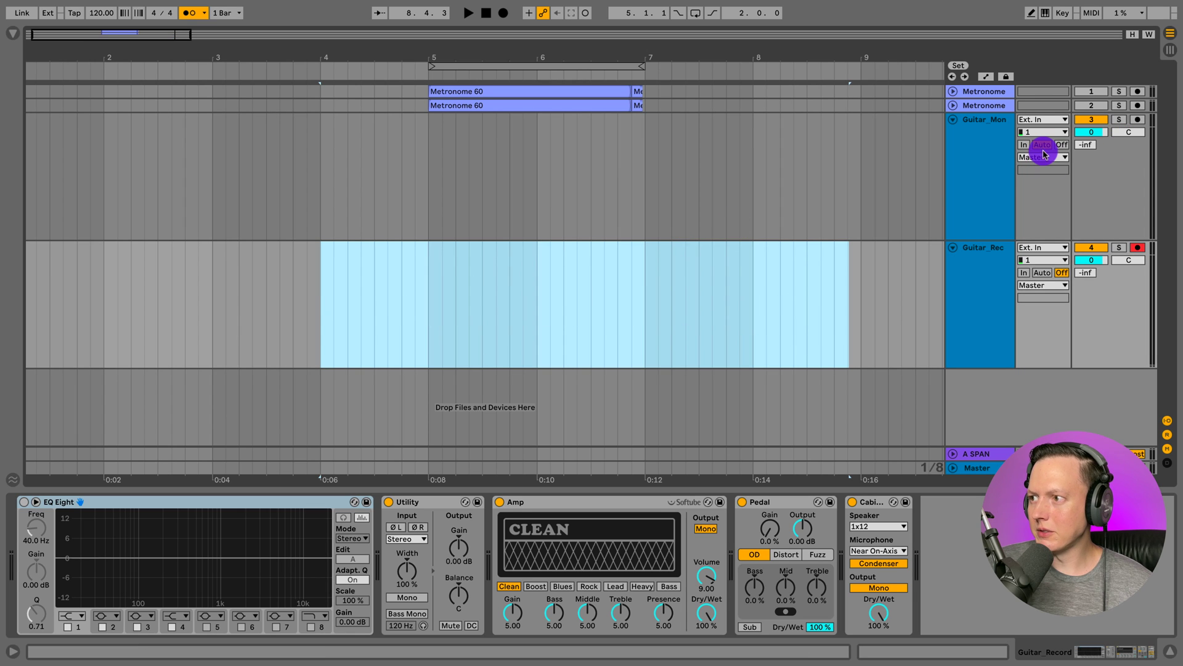
# - Set Guitar_Mon monitoring to In, place the start at bar 4, and record onto Guitar_Rec
pyautogui.click(1024, 144)
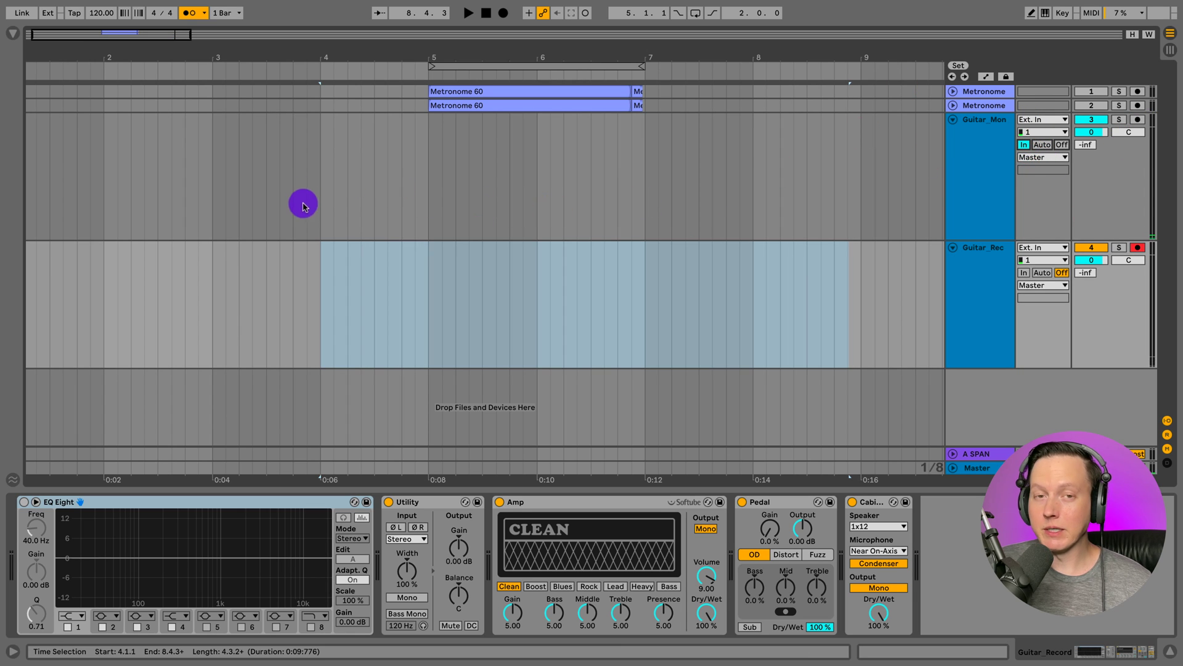
pyautogui.click(320, 215)
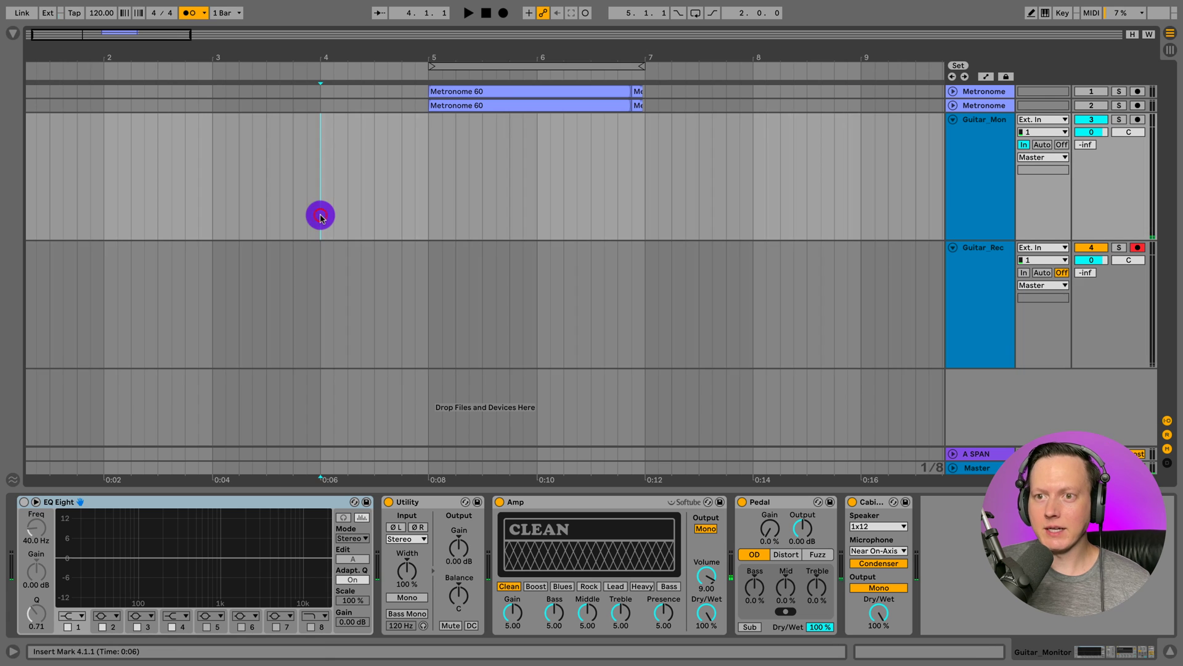
pyautogui.click(986, 157)
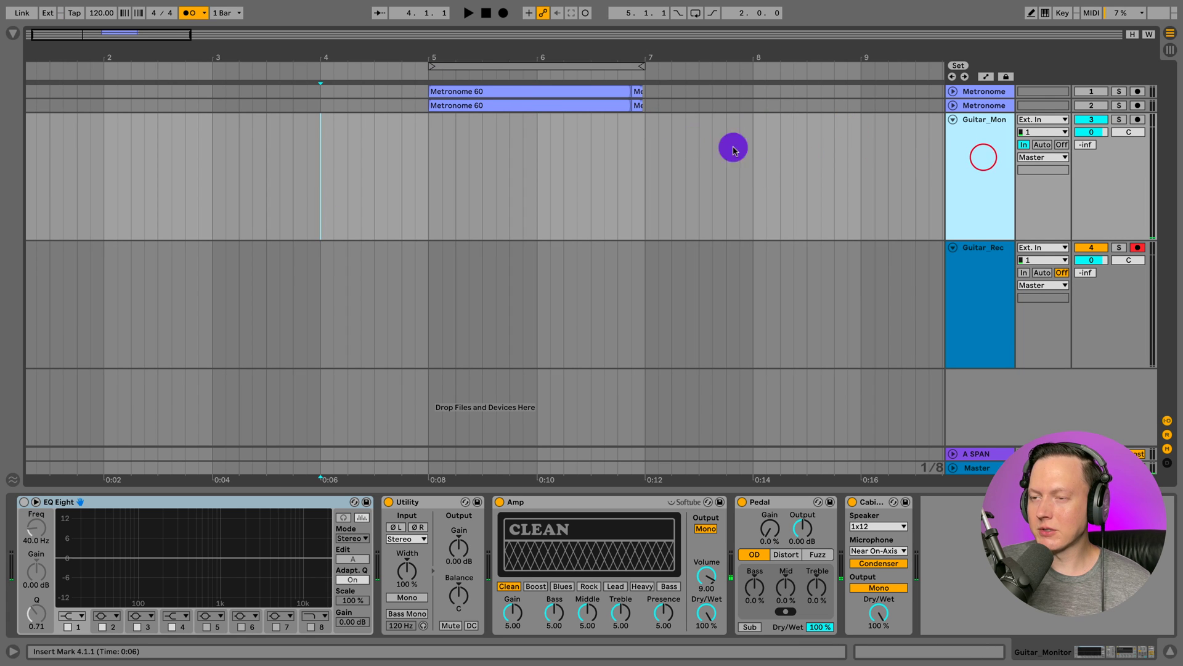
pyautogui.click(315, 154)
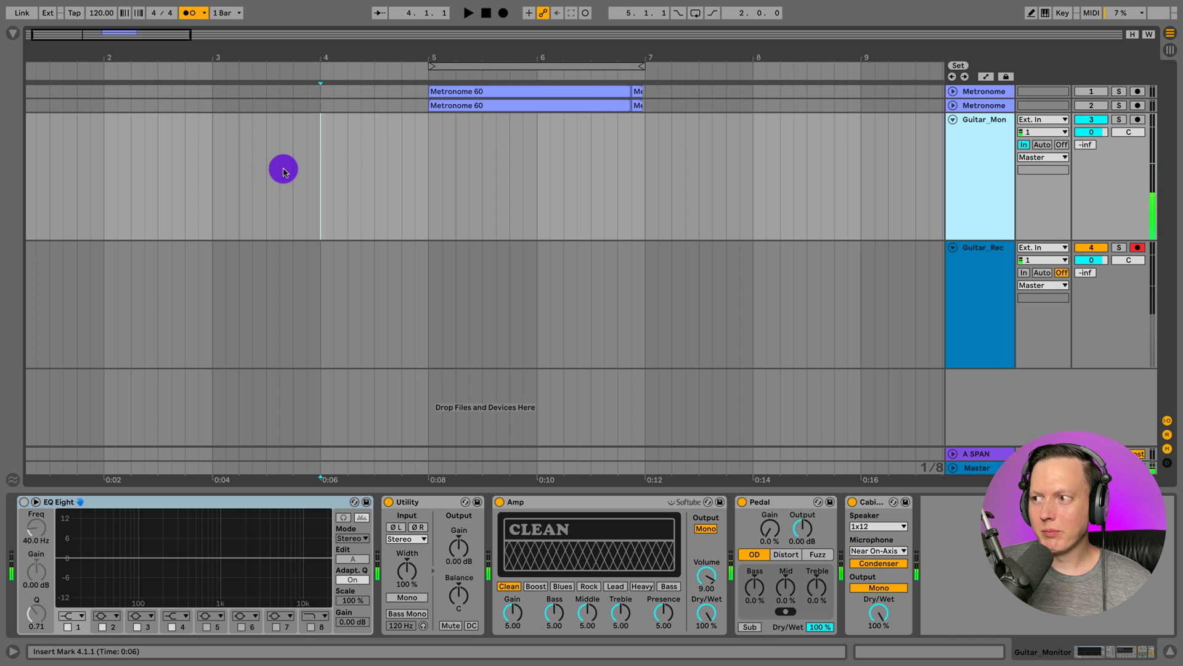
pyautogui.click(1062, 144)
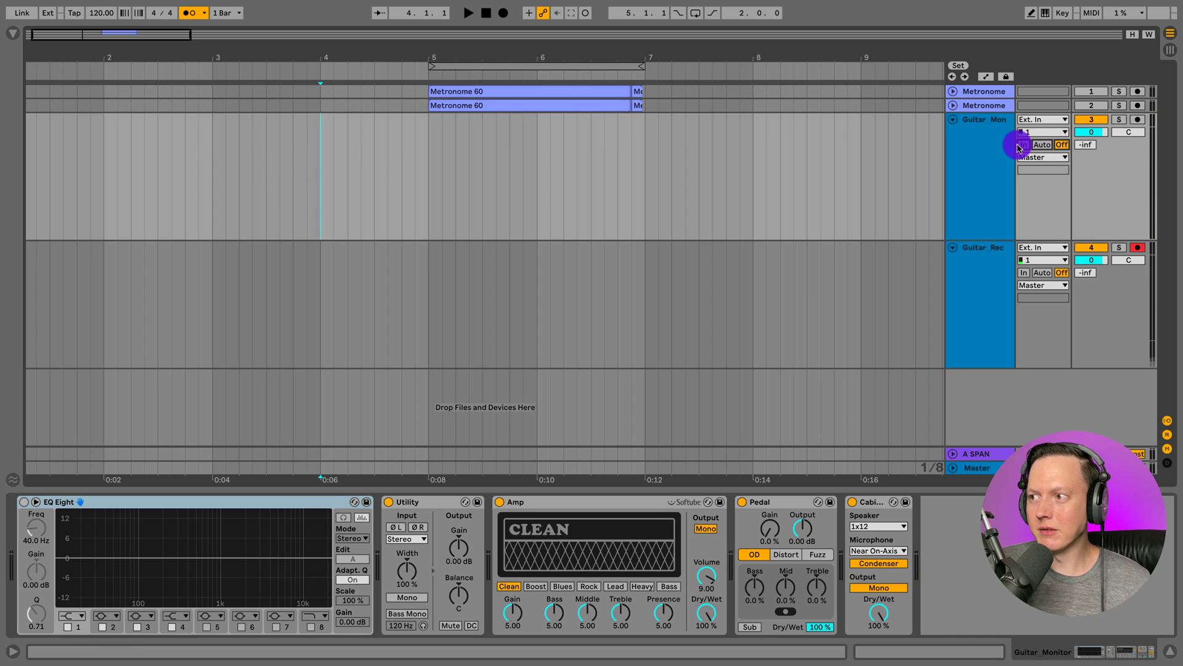
pyautogui.click(1022, 146)
pyautogui.click(504, 13)
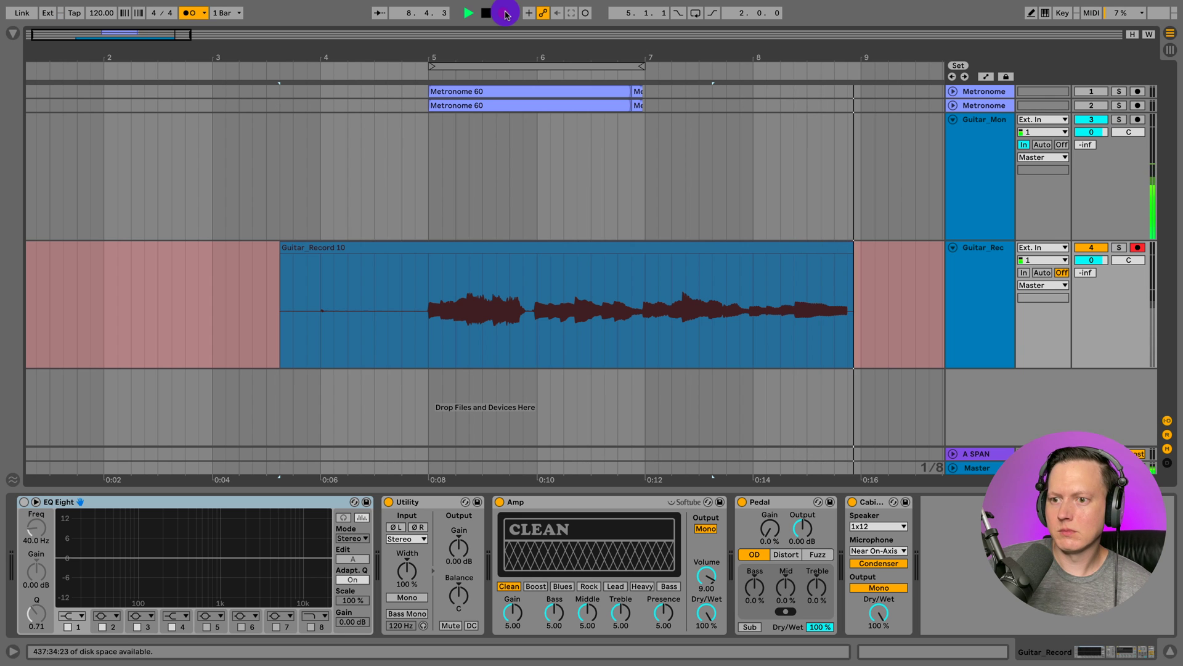
# - Stop the Guitar_Record 10 take, set Guitar_Mon monitoring to Auto, and set the marker before the clip
pyautogui.press('space')
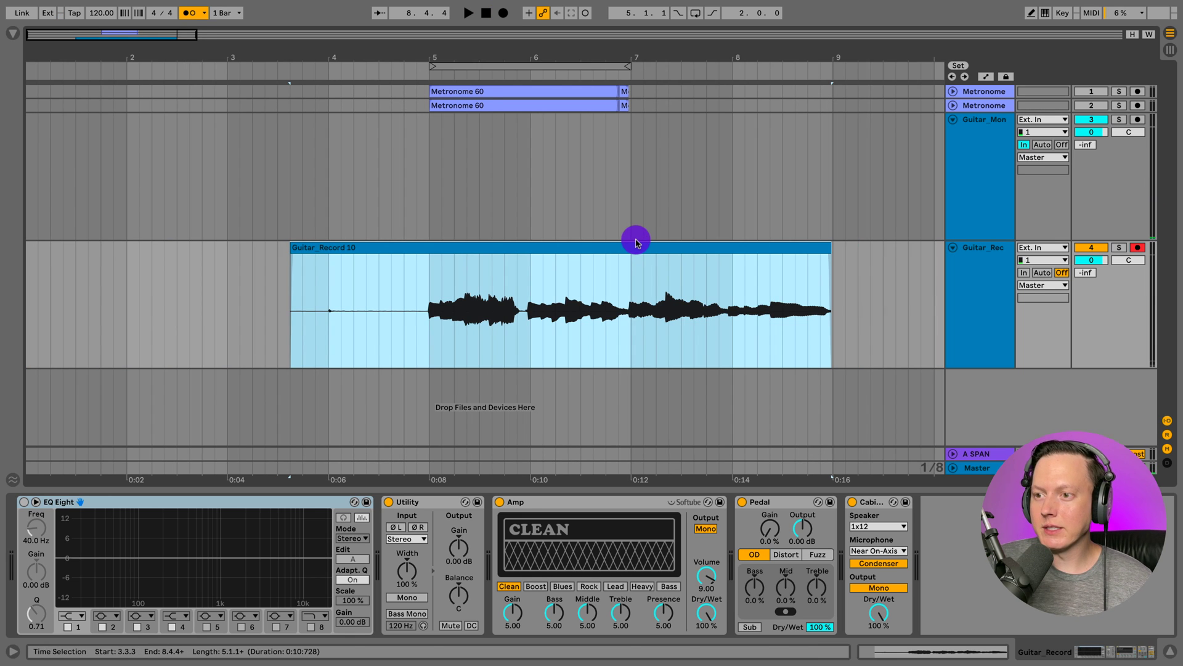
pyautogui.click(979, 145)
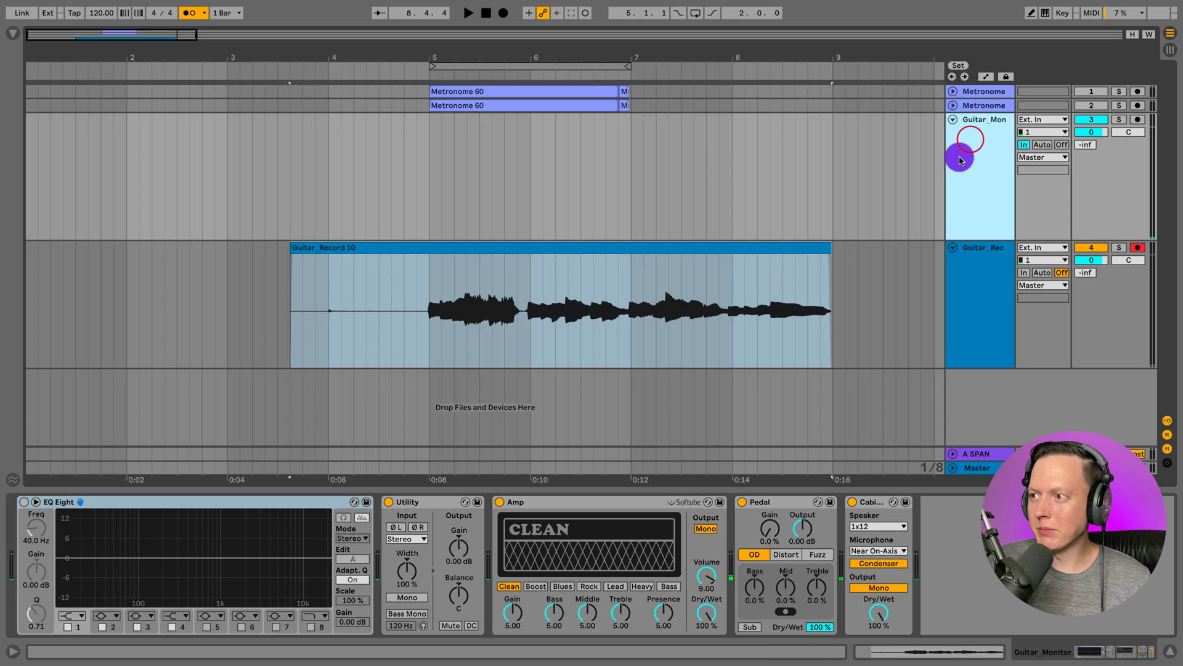
pyautogui.click(974, 260)
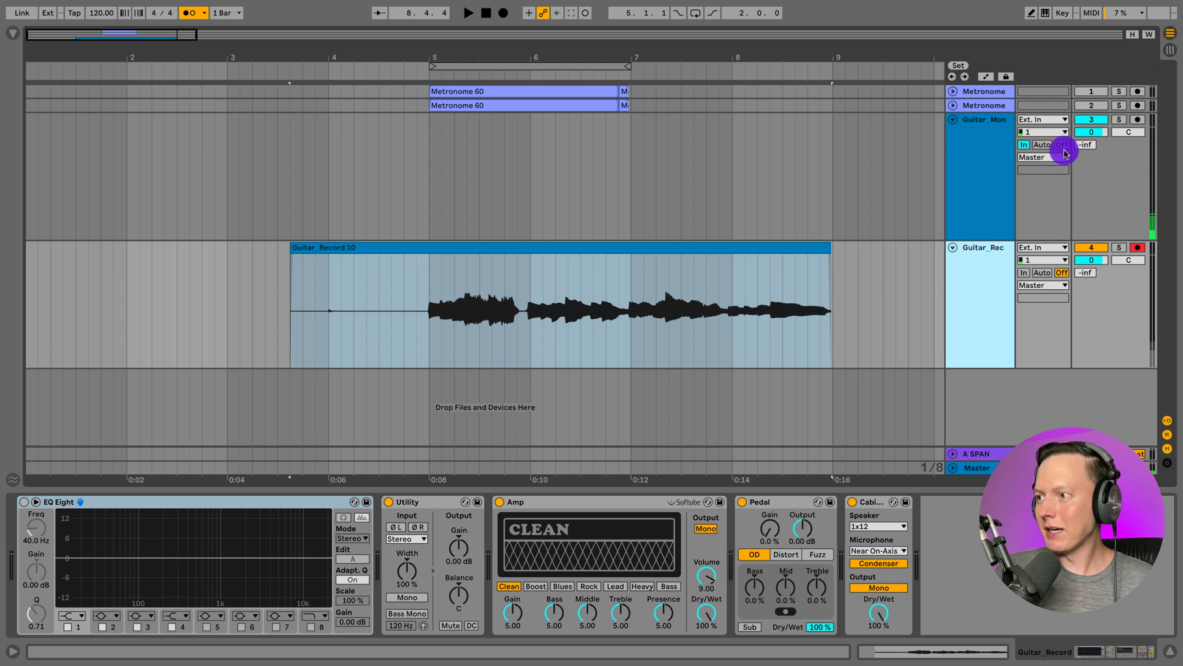
pyautogui.click(1043, 144)
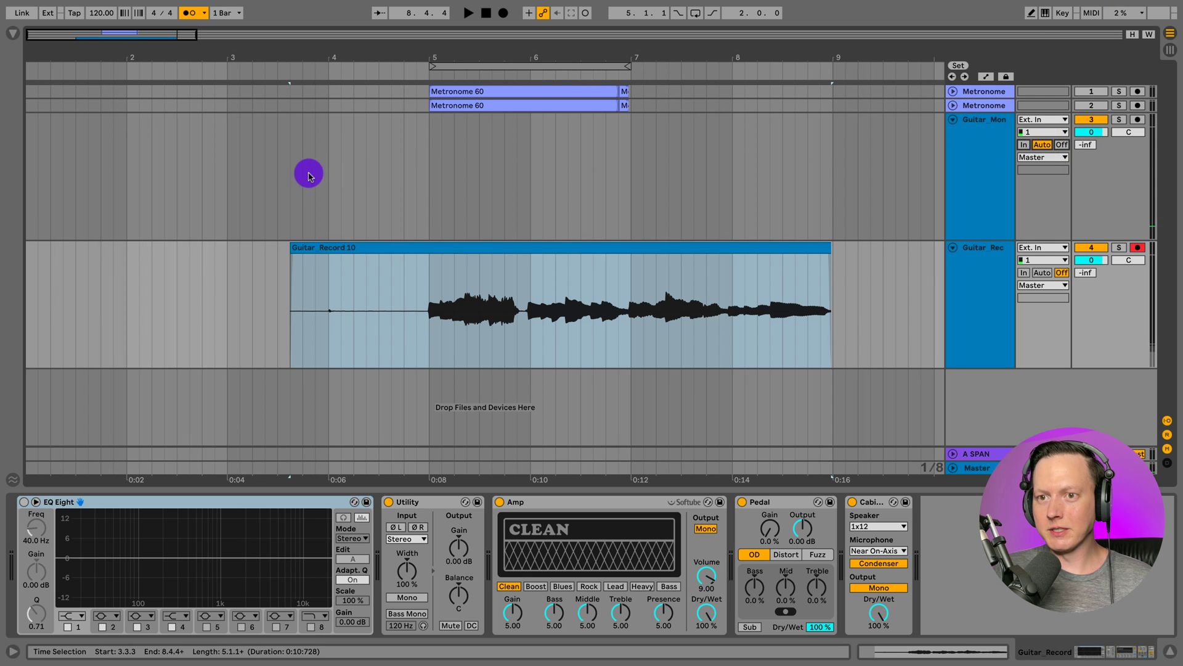
pyautogui.click(288, 177)
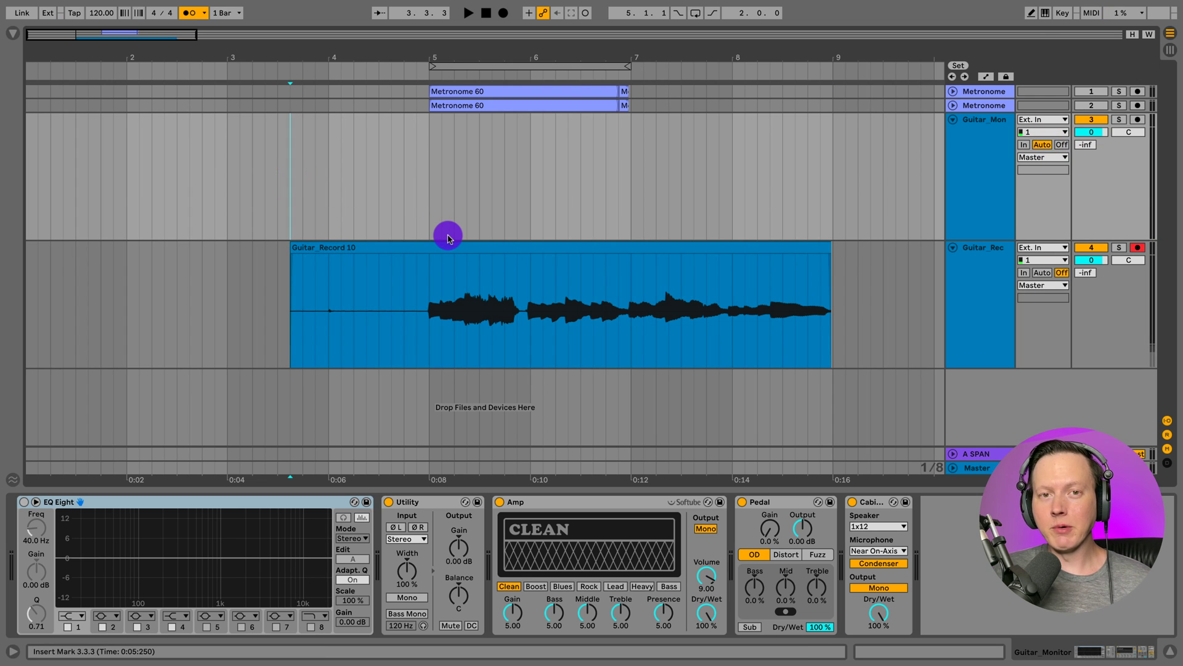
pyautogui.click(975, 185)
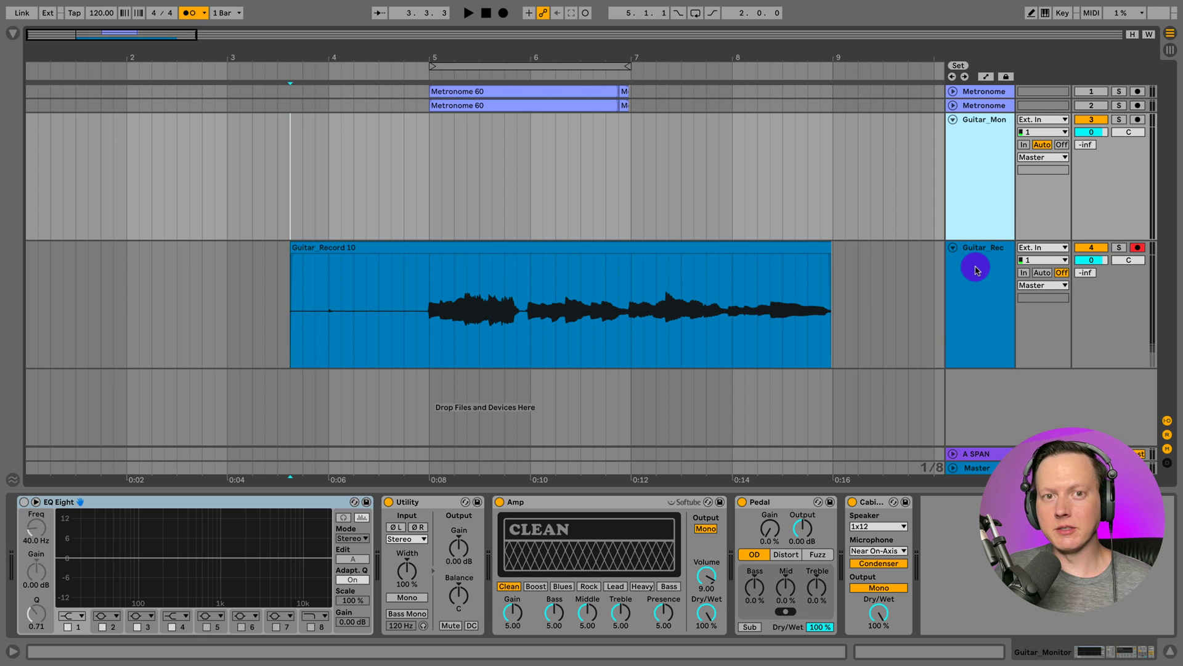